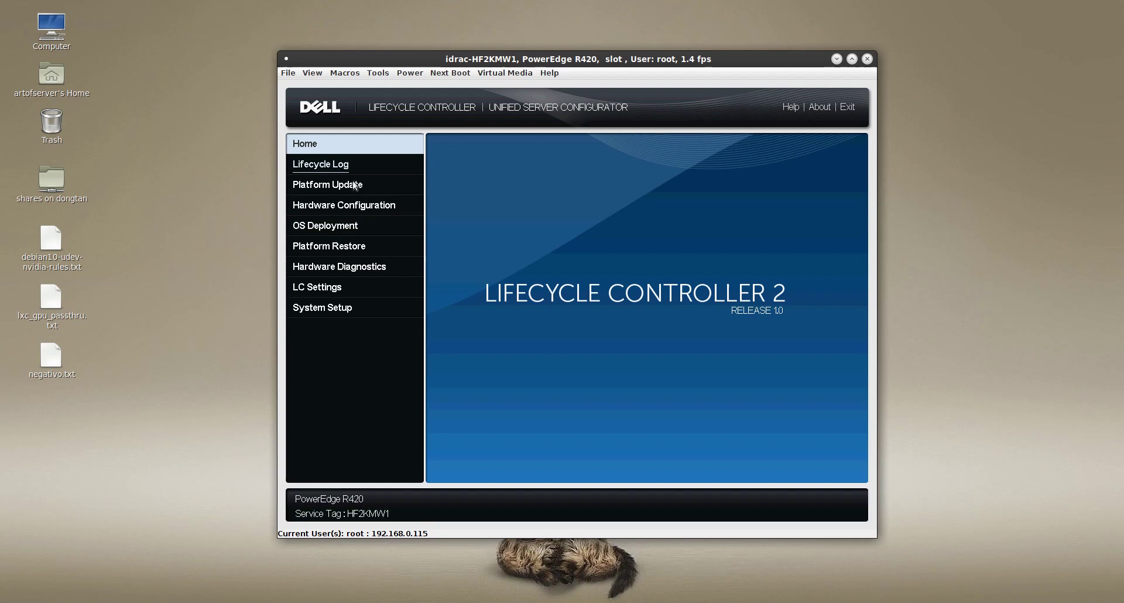
Launch the Platform Update wizard, keeping FTP Server as the update repository
left_click(325, 188)
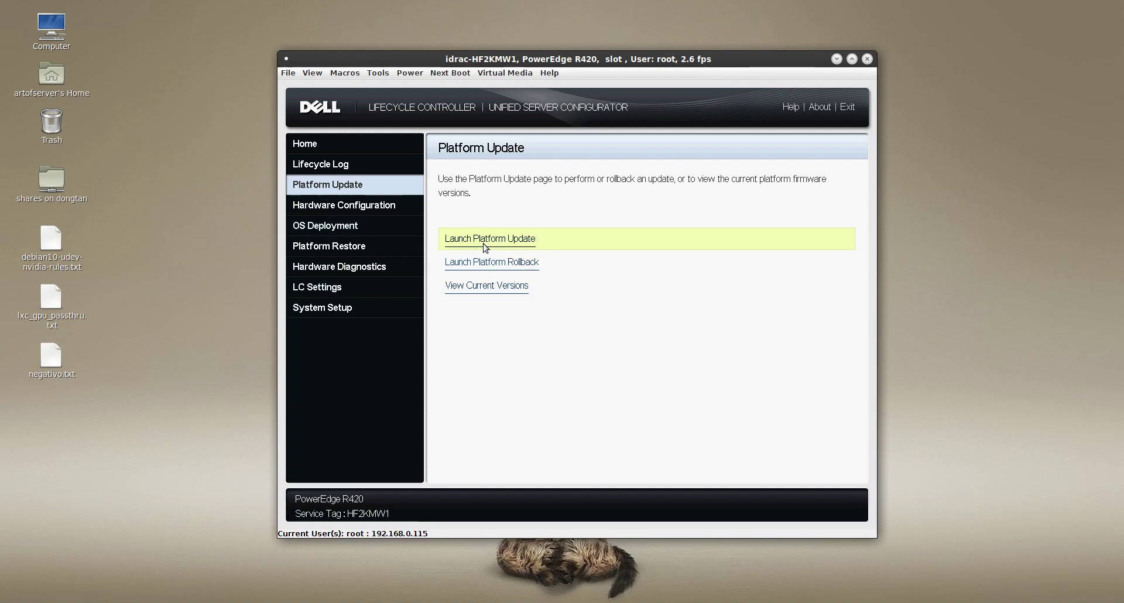
left_click(483, 244)
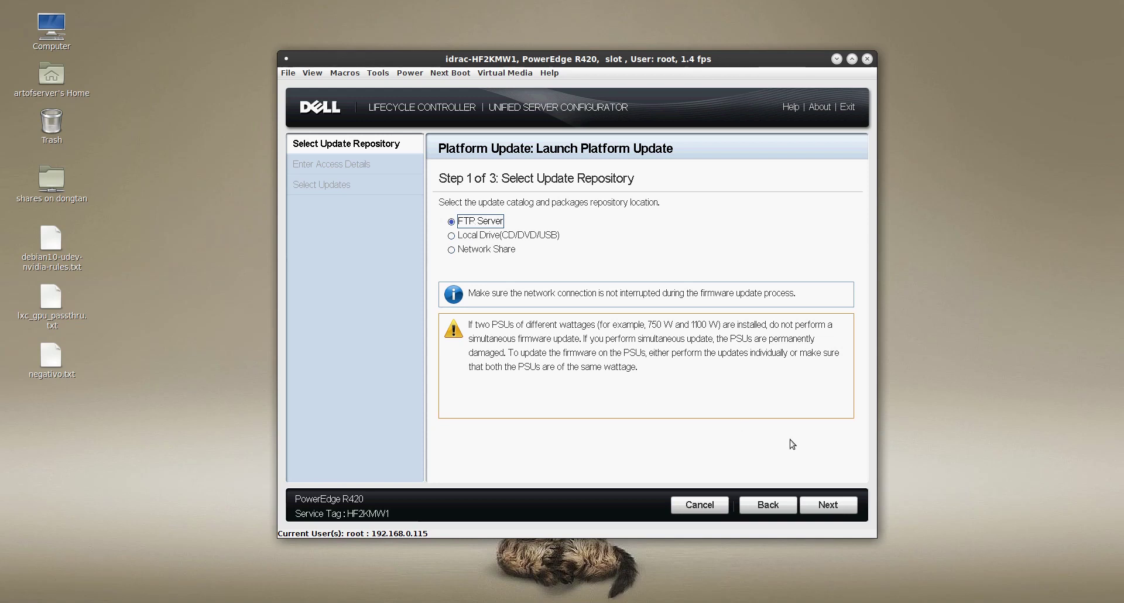
left_click(828, 506)
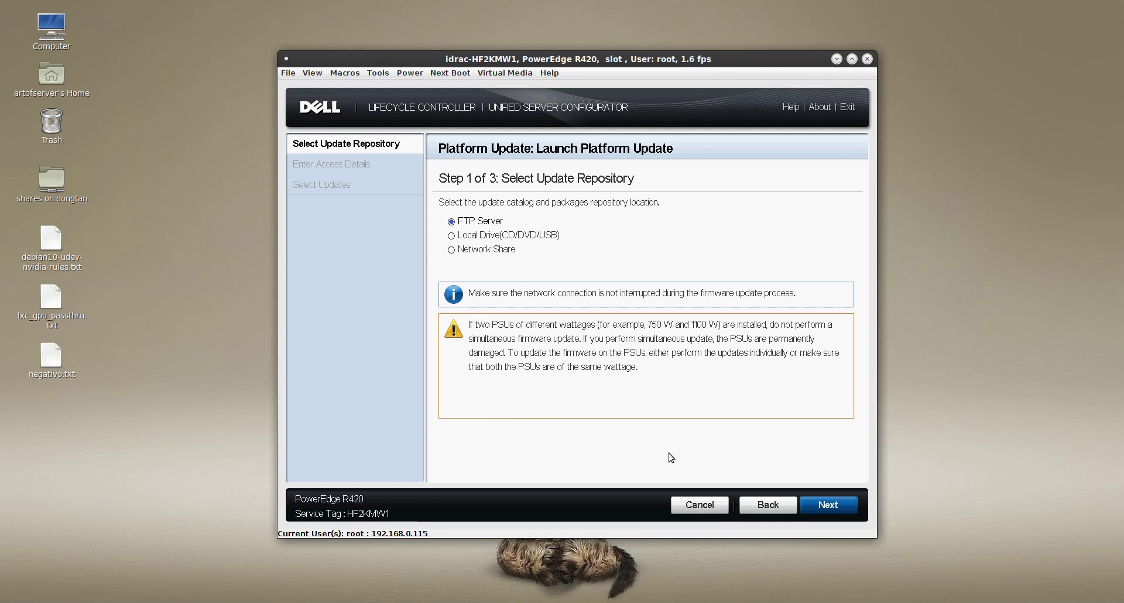
Check ftp.dell.com for updates with the proxy settings disabled
left_click(837, 505)
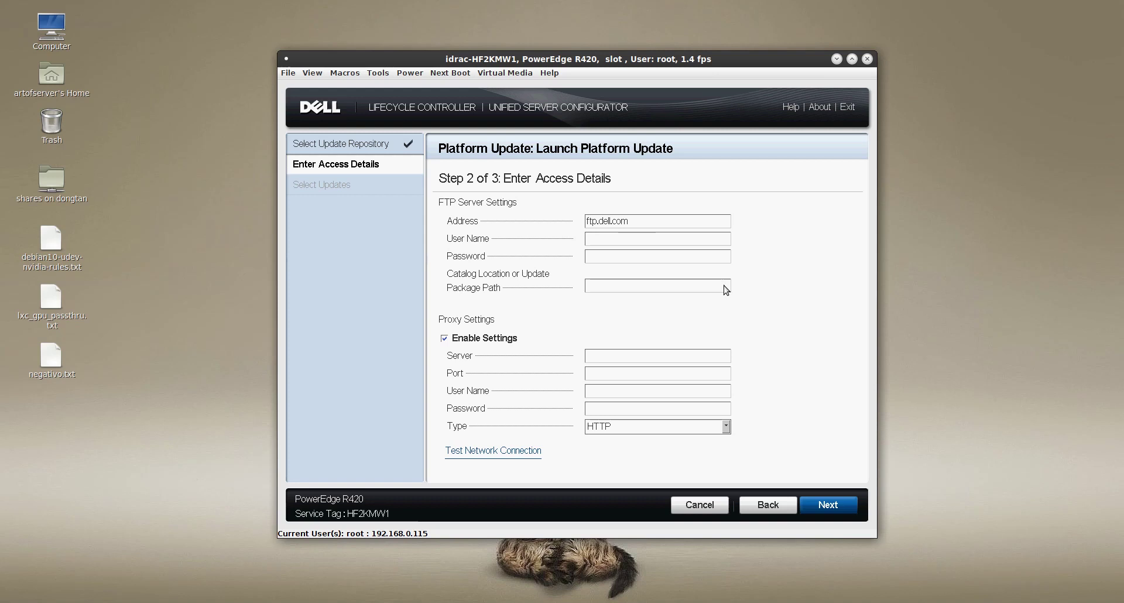
left_click(445, 339)
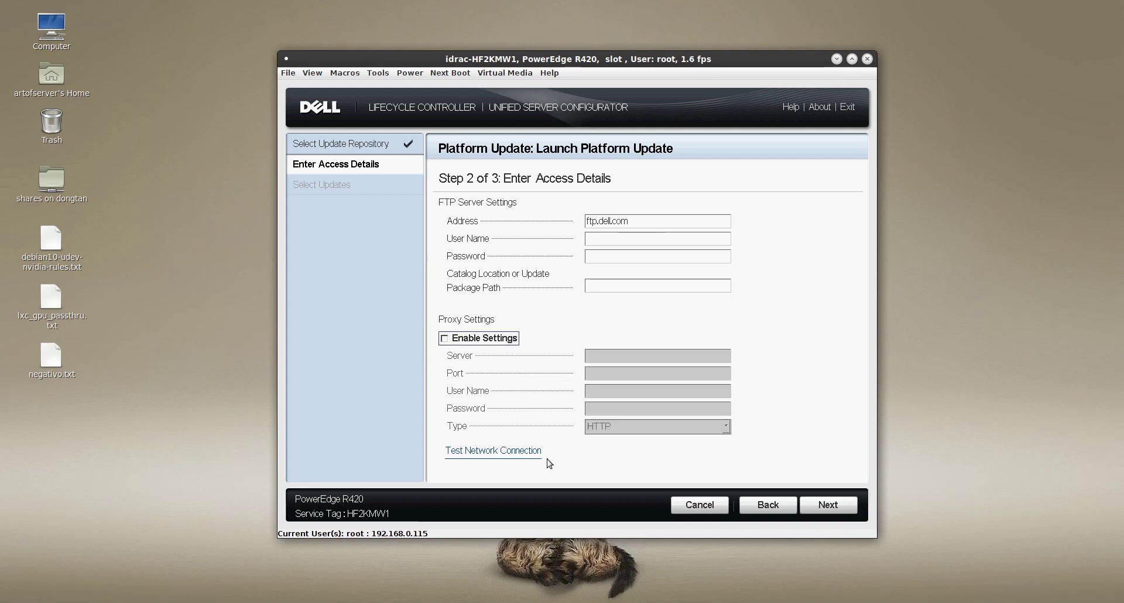
left_click(839, 506)
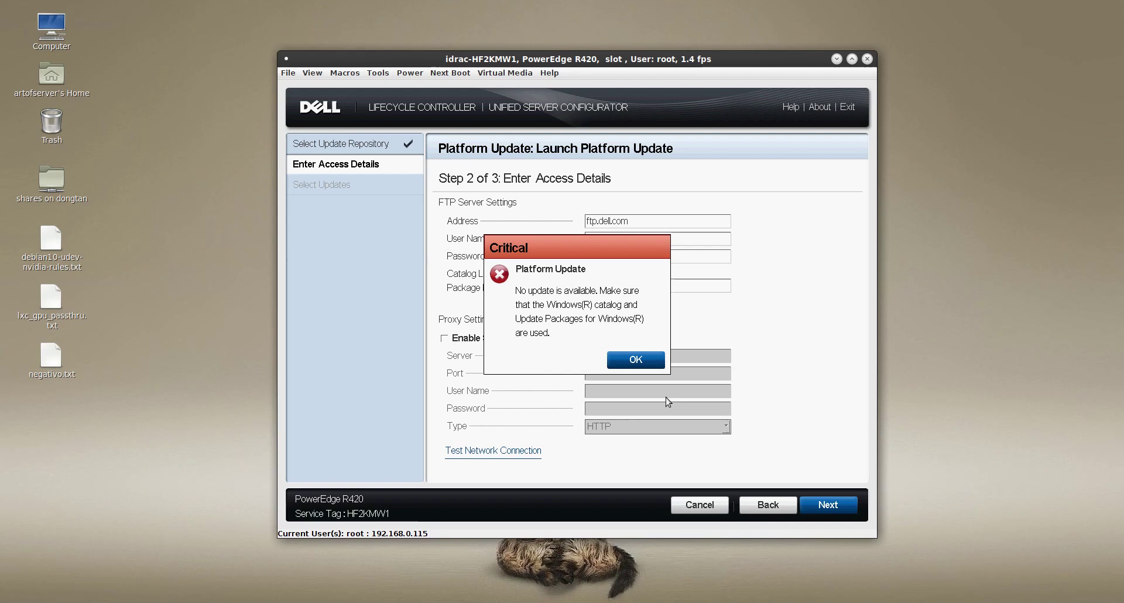
Dismiss the no-update-available error, go back to repository selection, and switch to Chrome
left_click(637, 360)
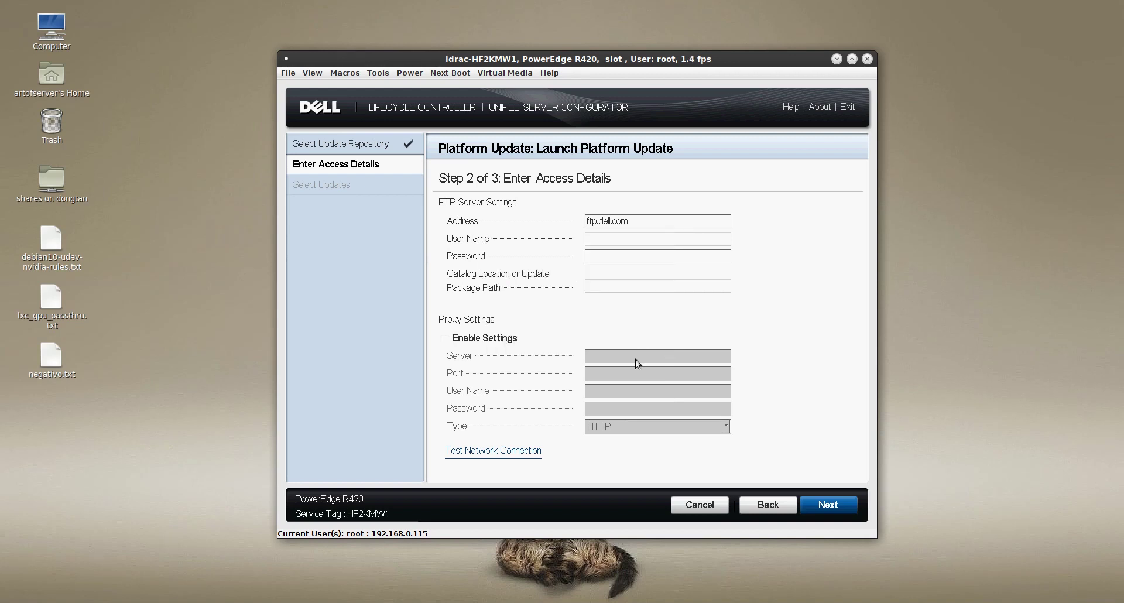
left_click(766, 506)
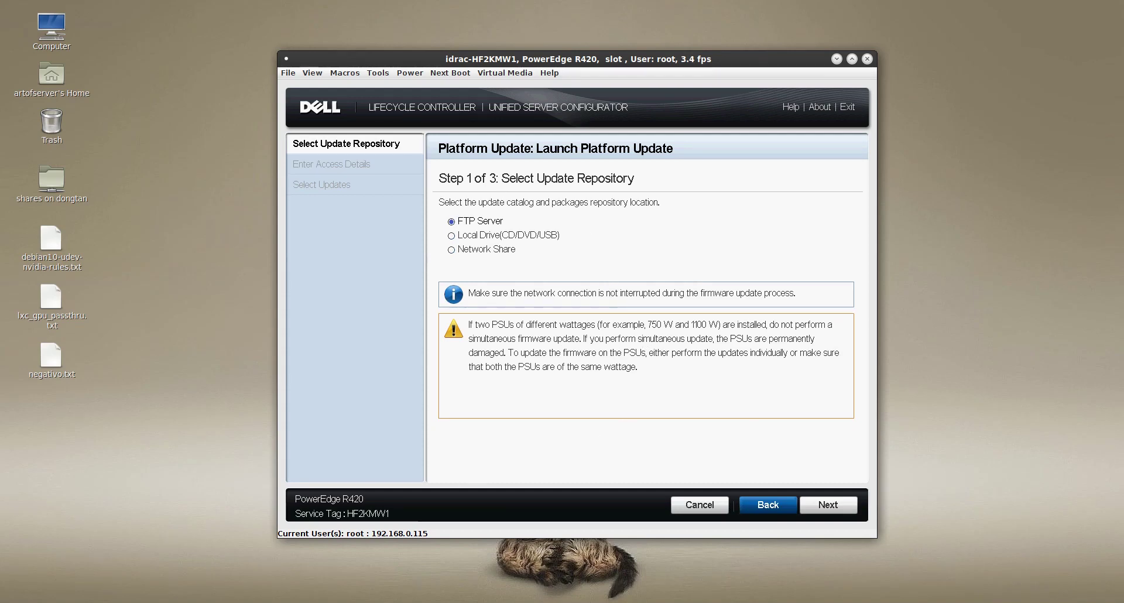
key("alt+Tab")
Find the PowerEdge Lifecycle update article's HTTPS note and highlight downloads.dell.com
left_click(509, 14)
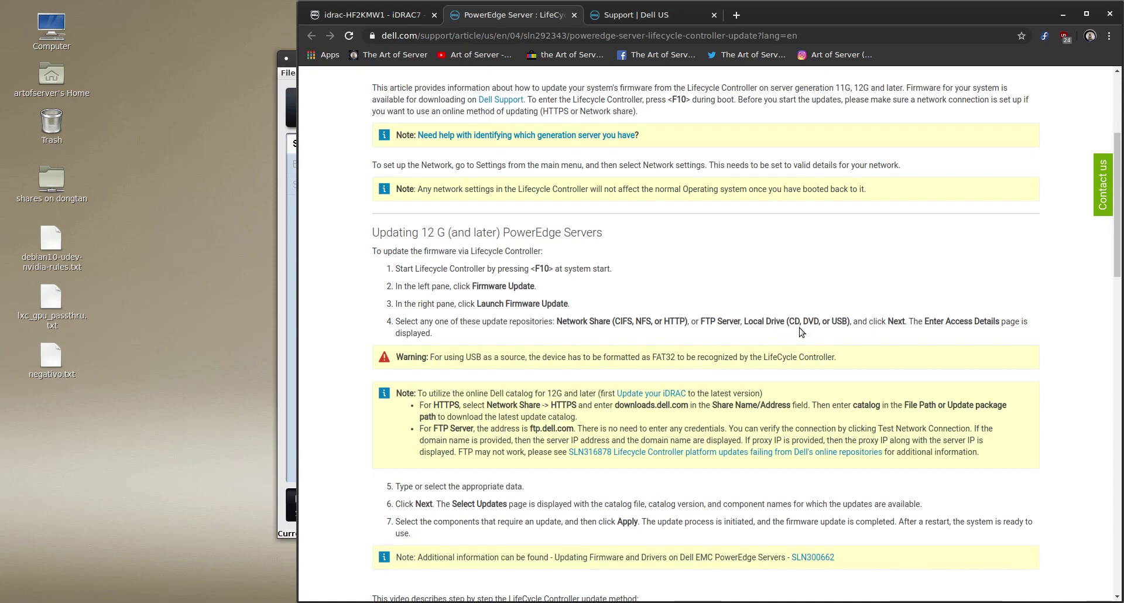
scroll(741, 348, "down", 2)
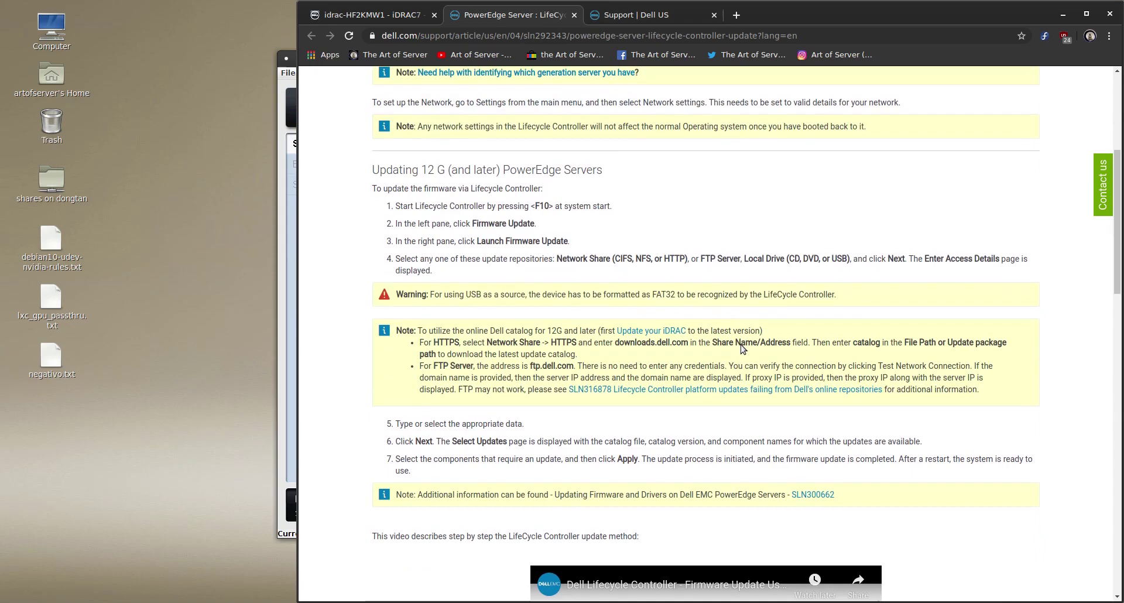
scroll(455, 284, "down", 2)
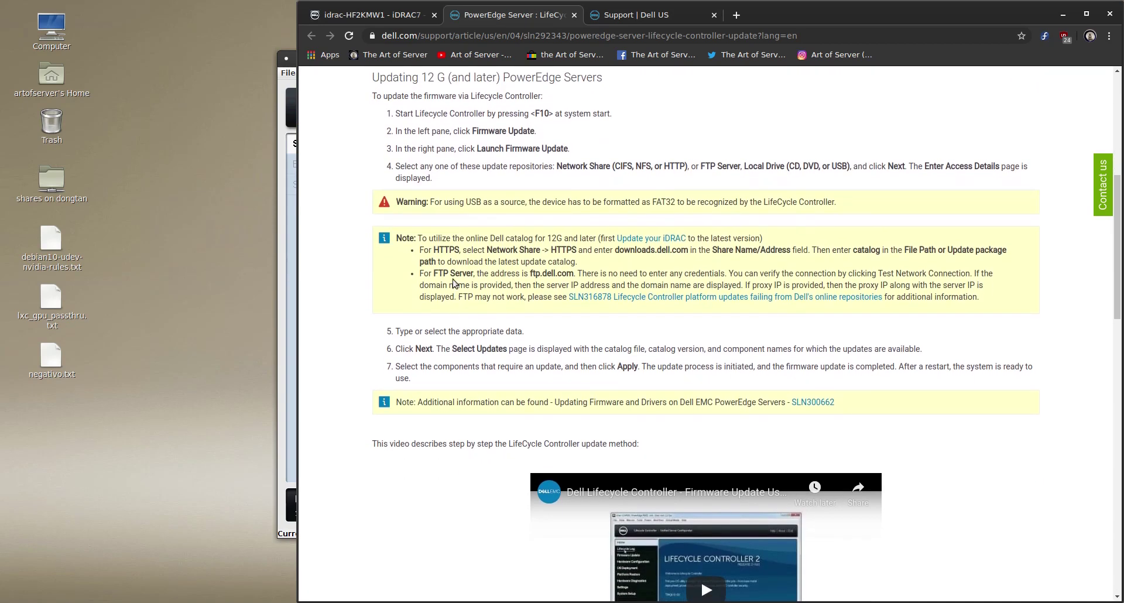
left_click_drag(419, 252, 688, 251)
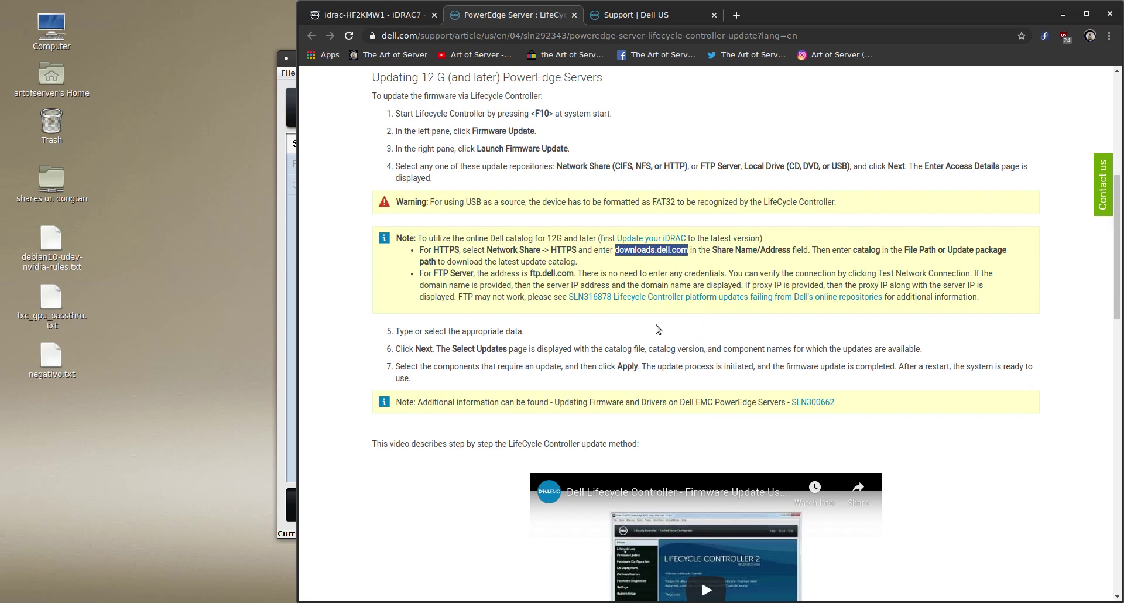
Choose Network Share as the repository and test the connection, then cancel the wizard
left_click(1063, 14)
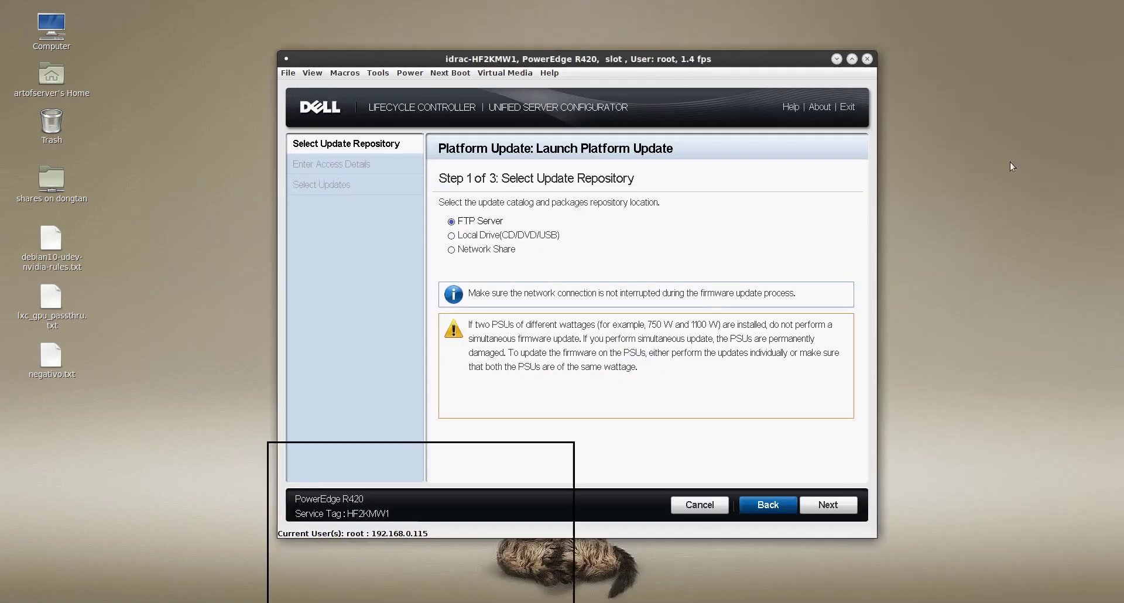
left_click(451, 251)
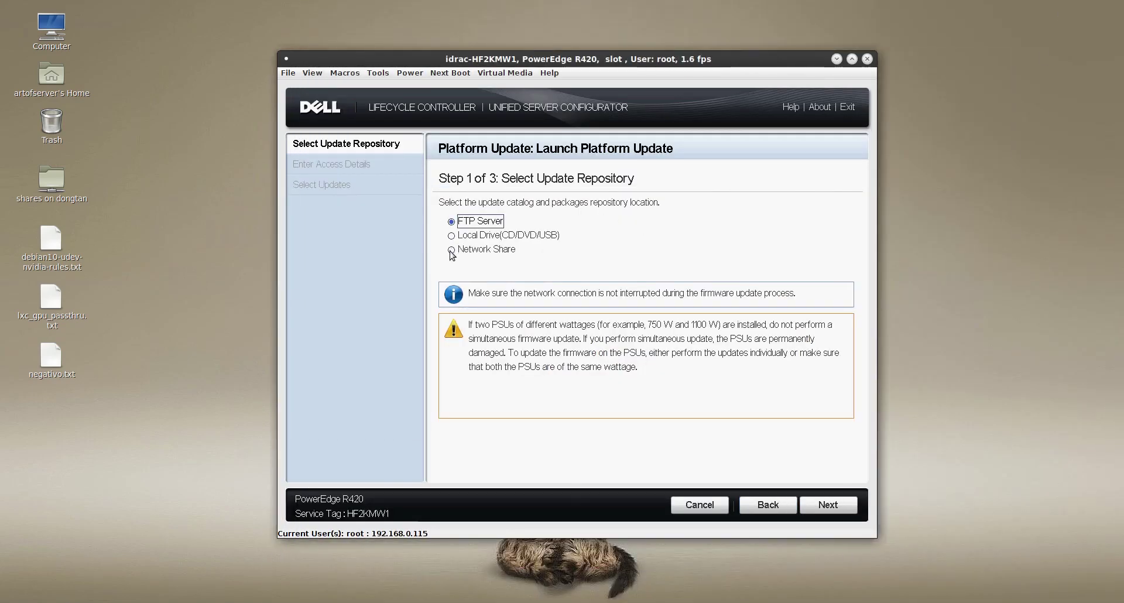
left_click(451, 251)
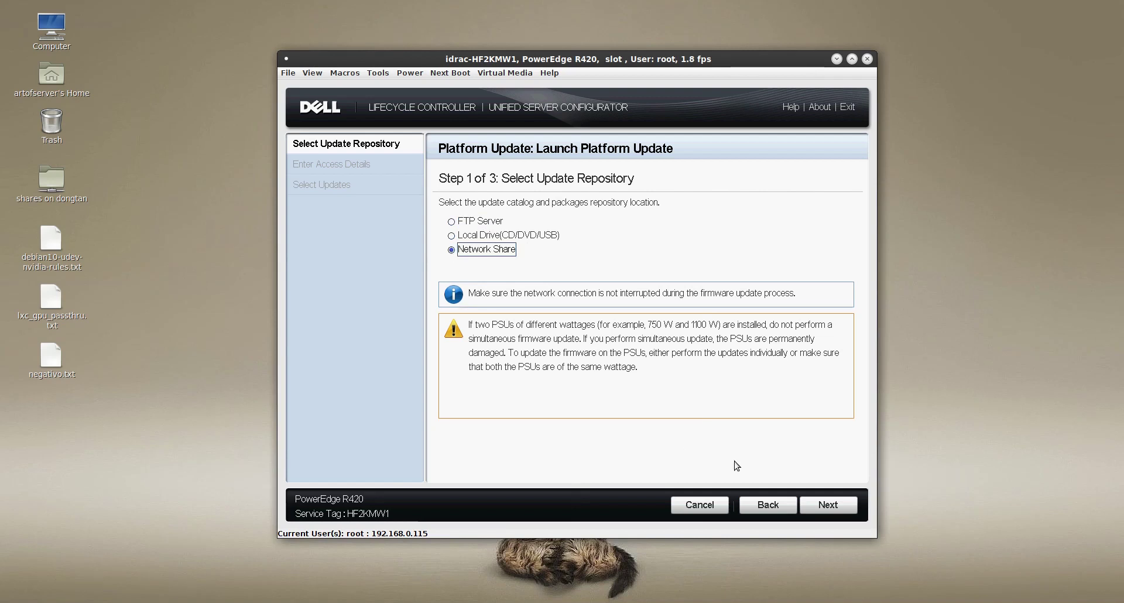
left_click(836, 507)
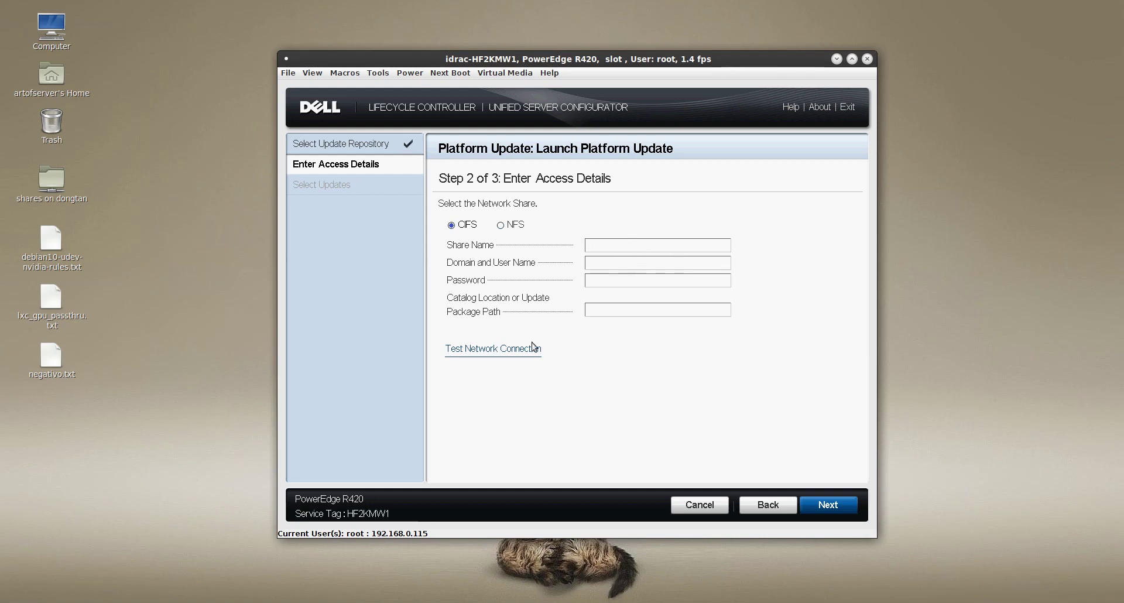
left_click(627, 350)
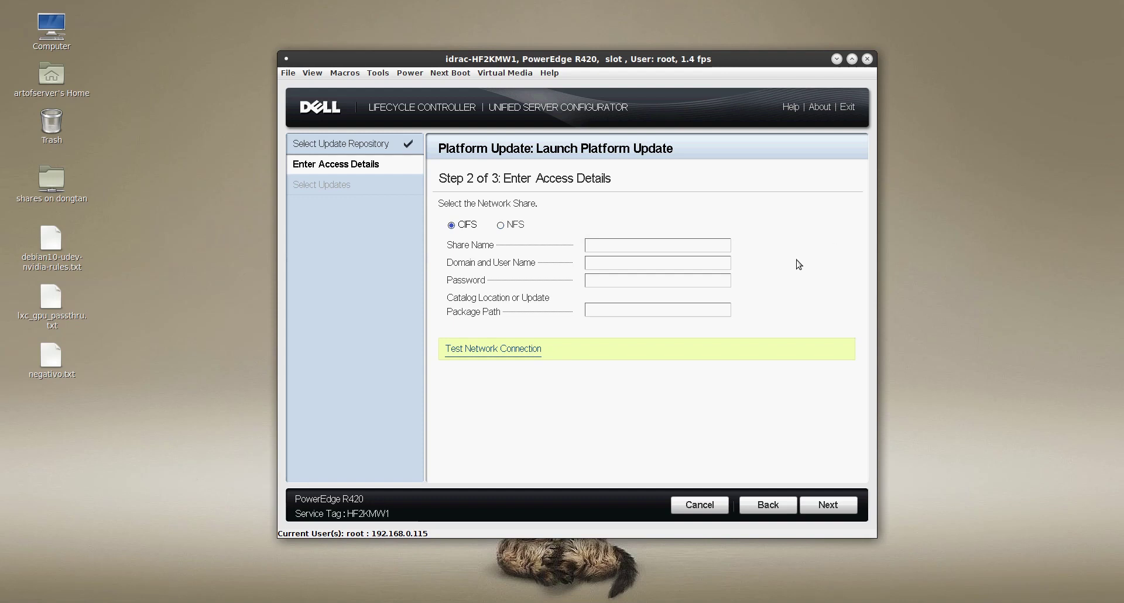
left_click(703, 505)
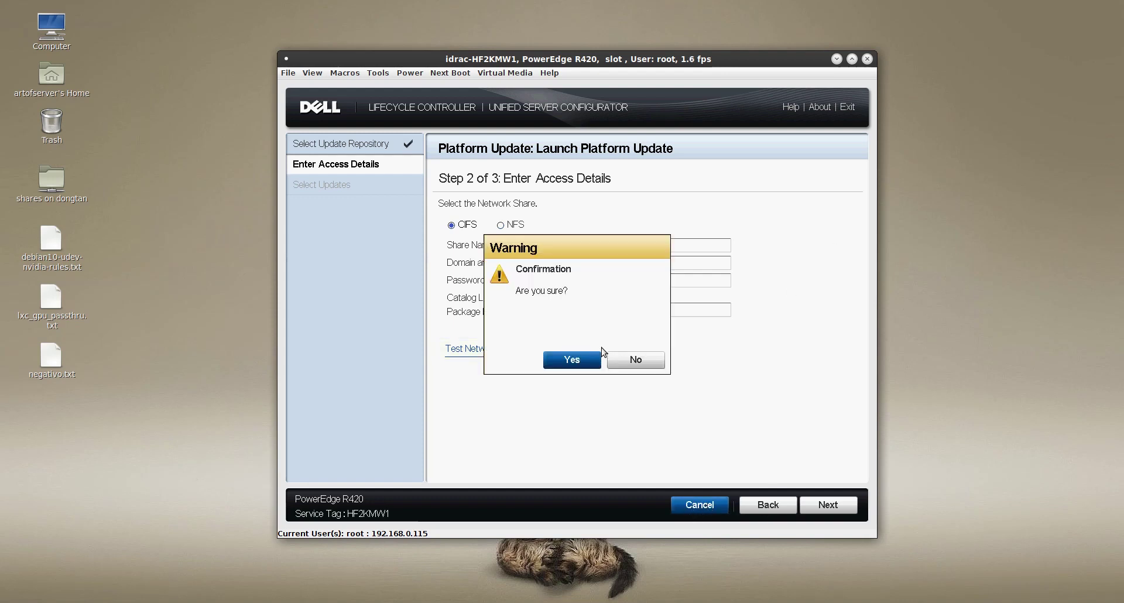
left_click(573, 359)
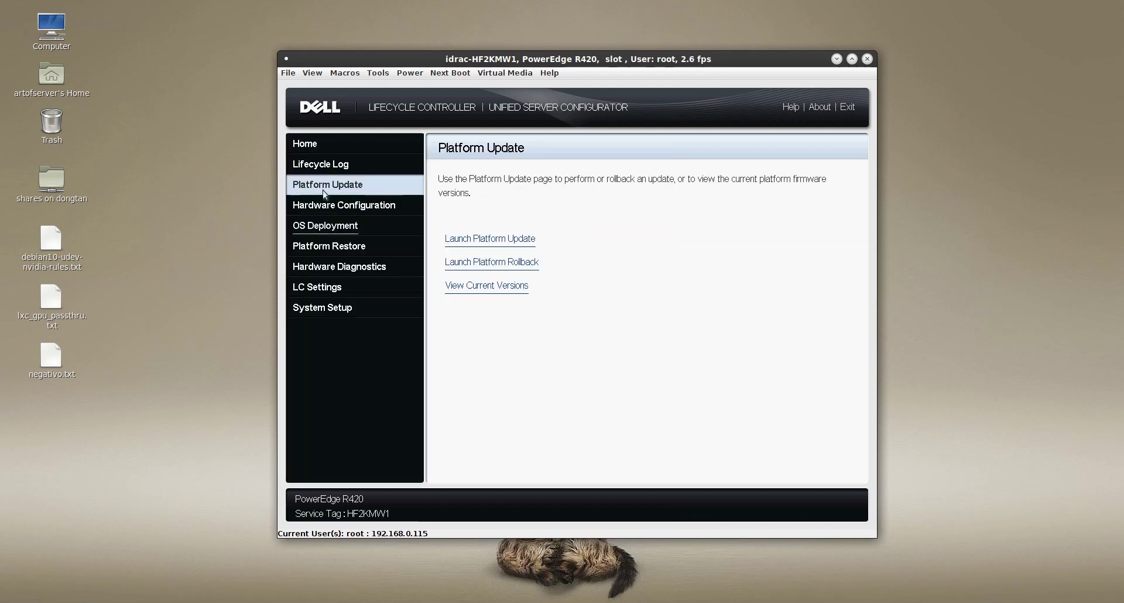
Go to the Lifecycle Controller 2 home page and move focus down to System Setup
left_click(305, 143)
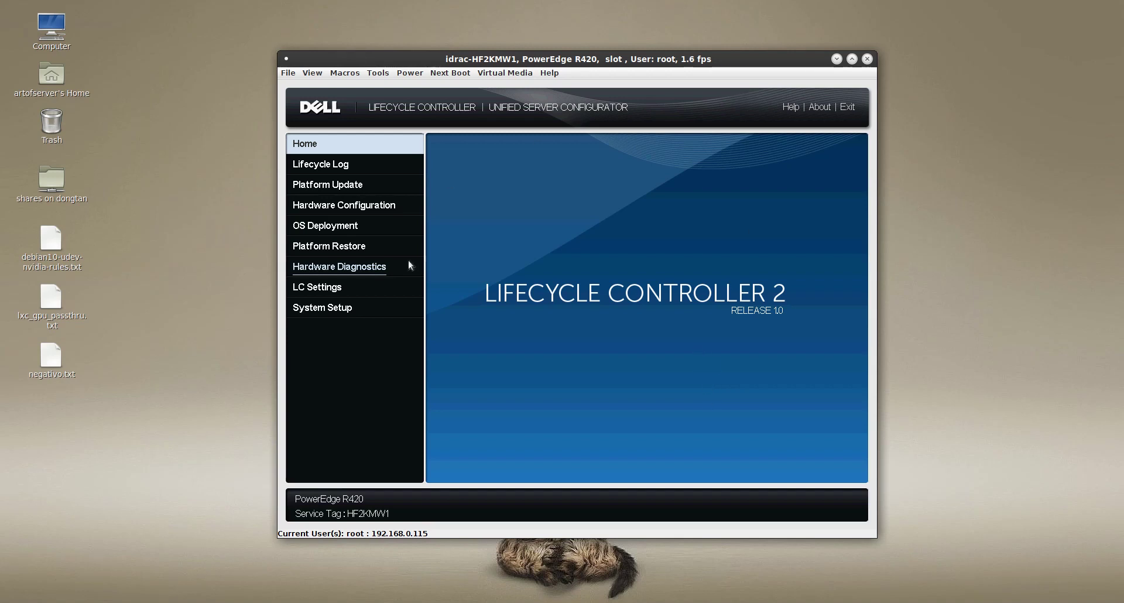
key("Down")
key("Down")
Confirm exiting Lifecycle Controller to reboot, and bring back the Chrome update article
left_click(849, 109)
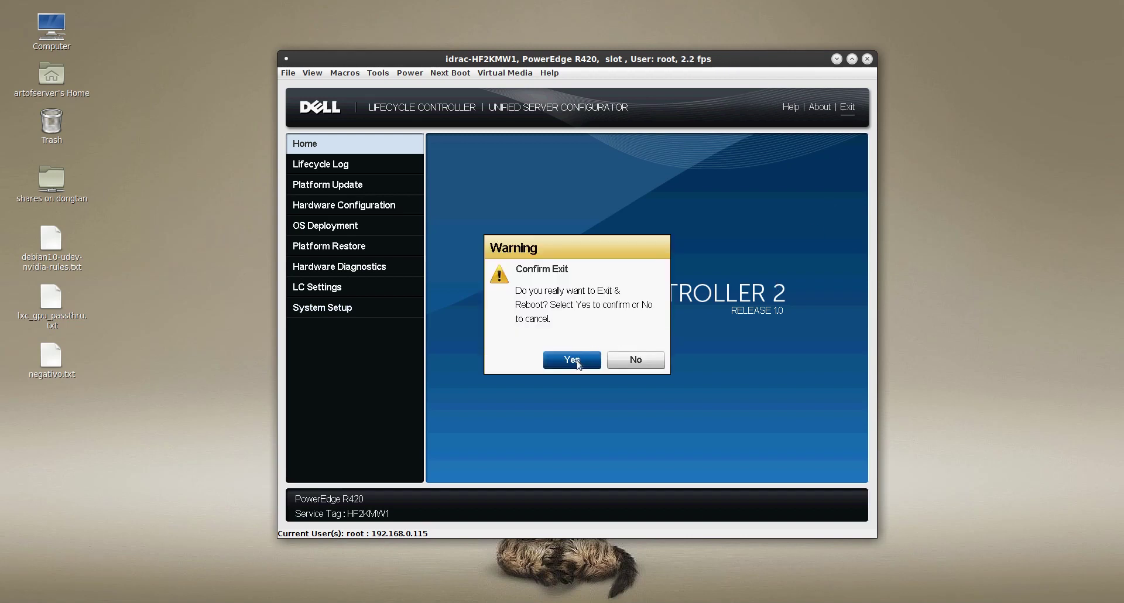
left_click(572, 360)
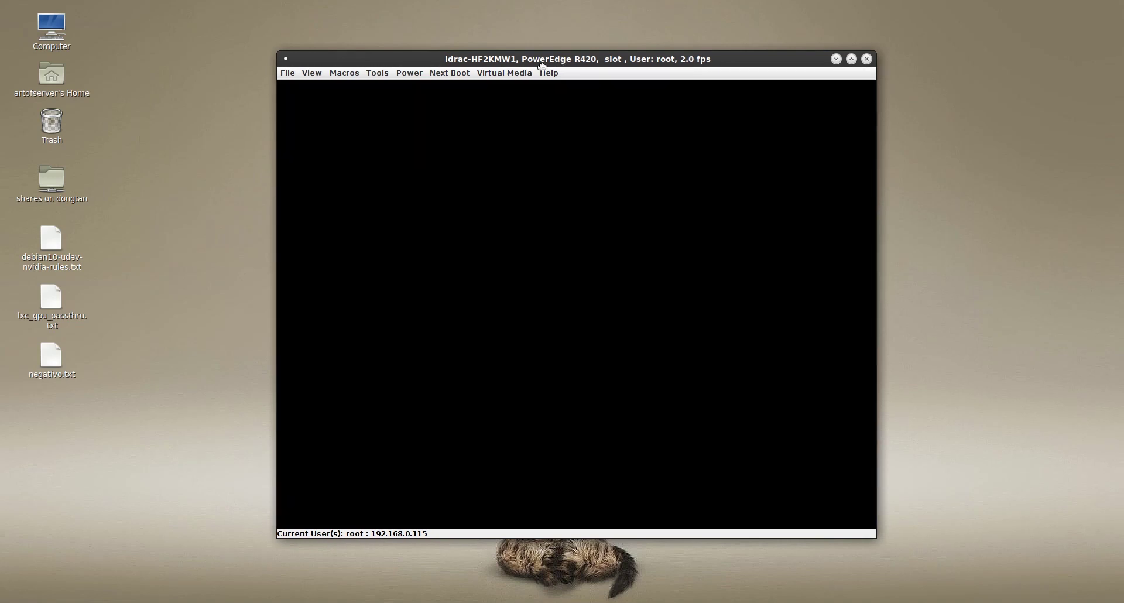
left_click_drag(558, 56, 287, 14)
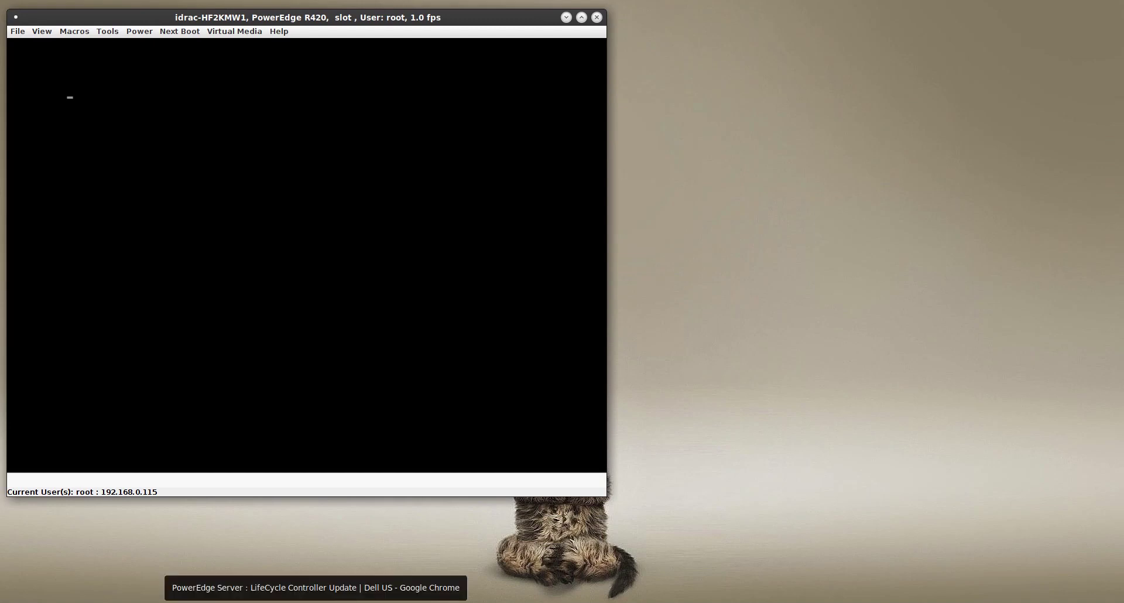
left_click(332, 591)
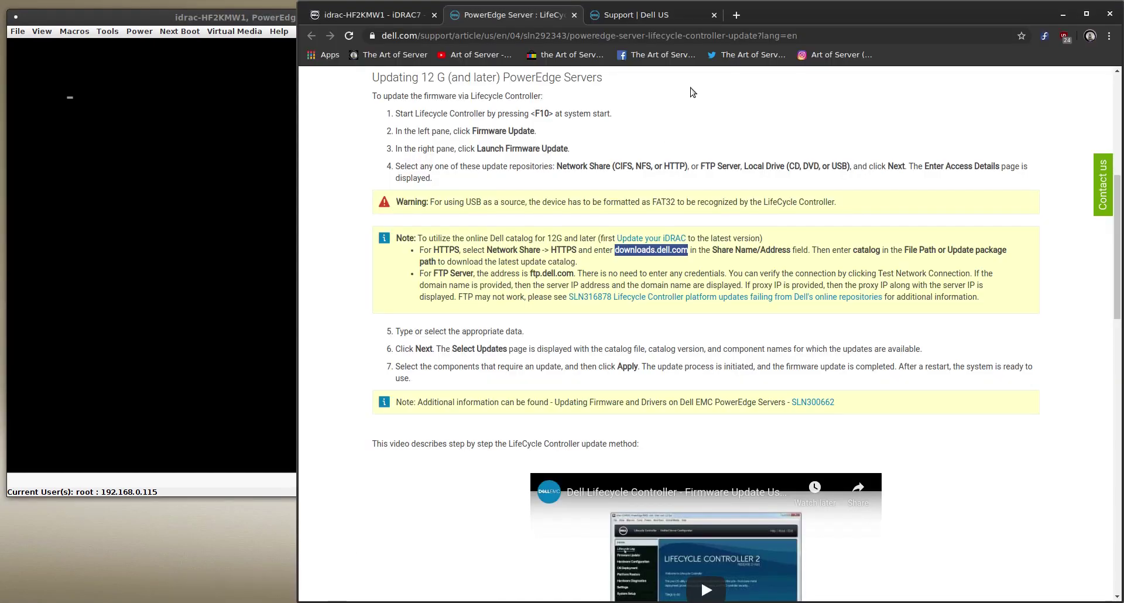
Browse All products > Servers > PowerEdge > Rack Servers to the PowerEdge R420 support page
left_click(636, 14)
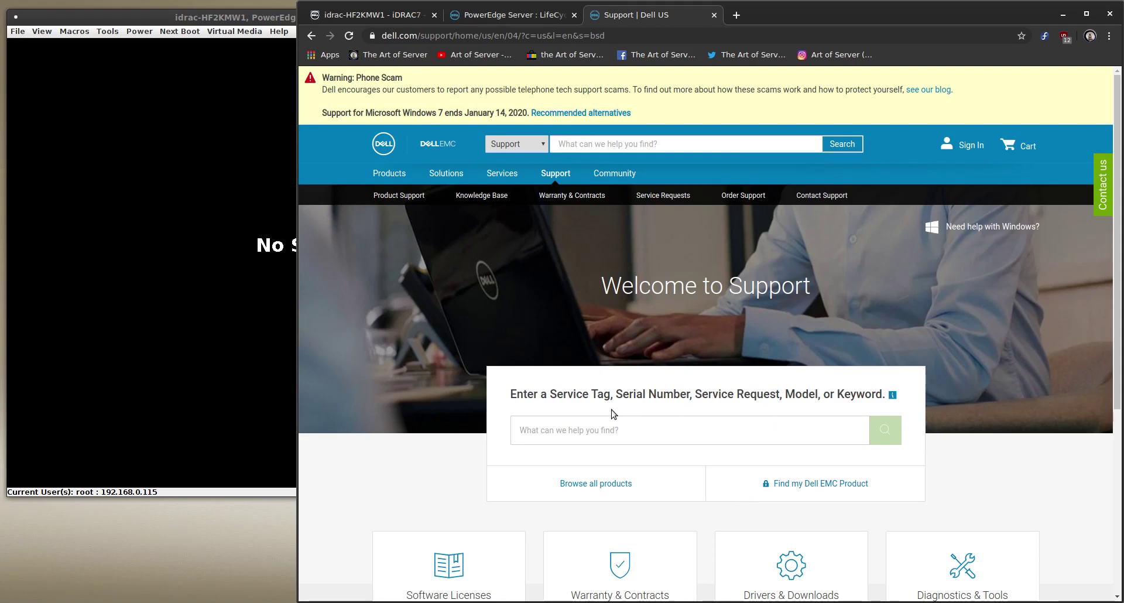
left_click(597, 431)
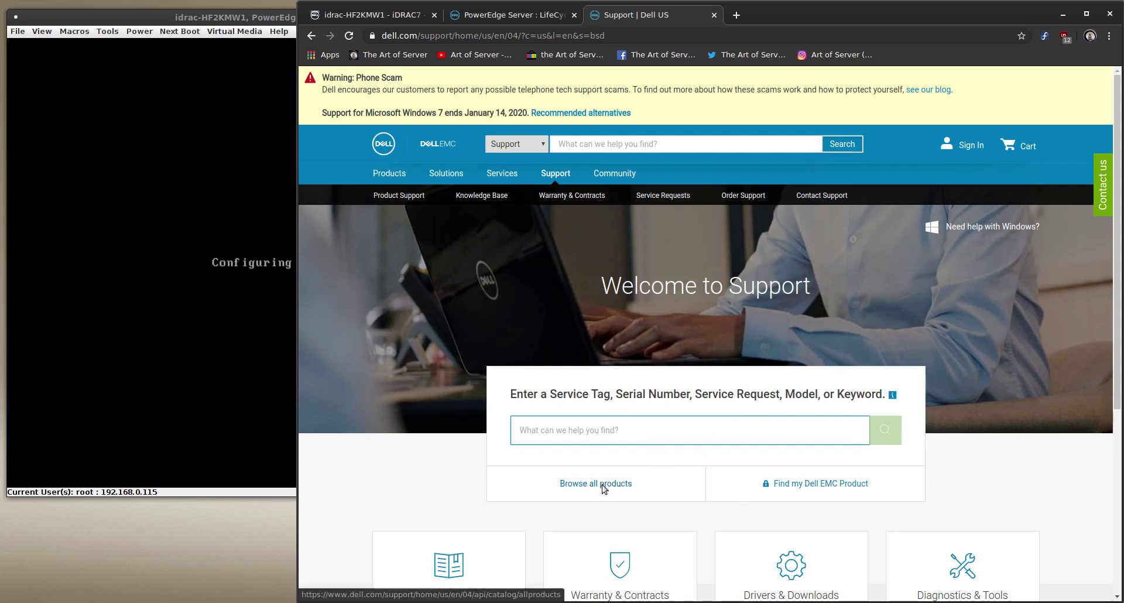
left_click(603, 485)
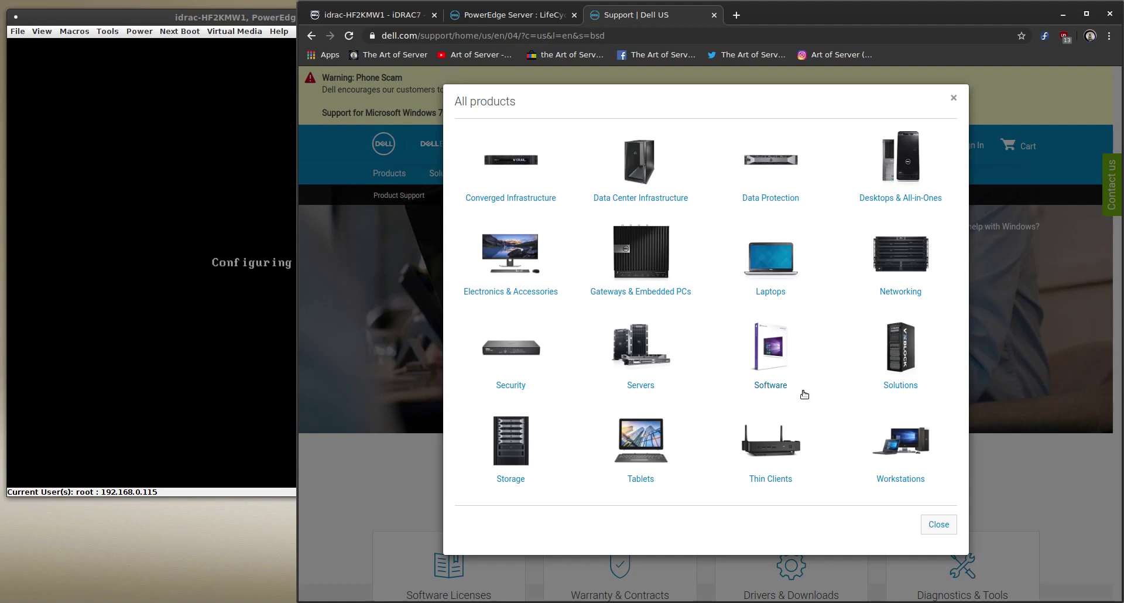
left_click(650, 386)
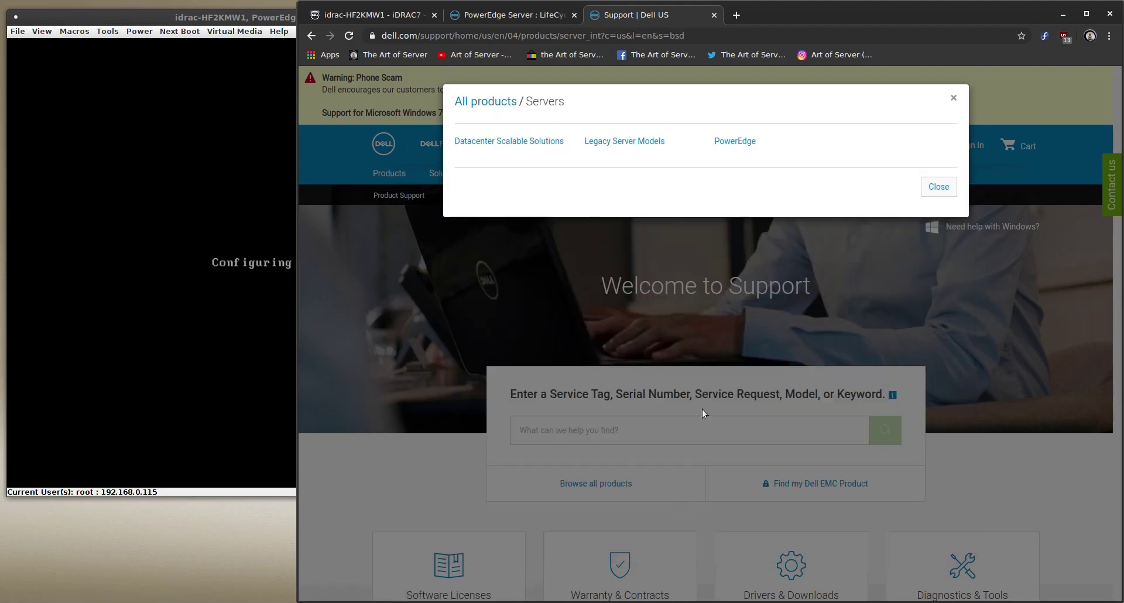
left_click(737, 142)
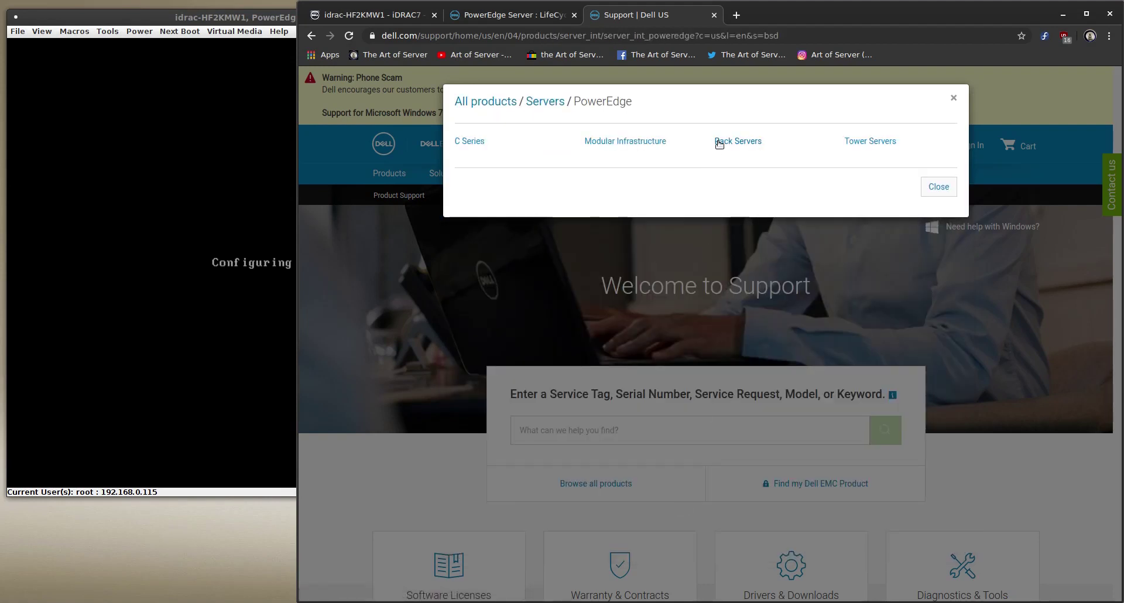
left_click(719, 143)
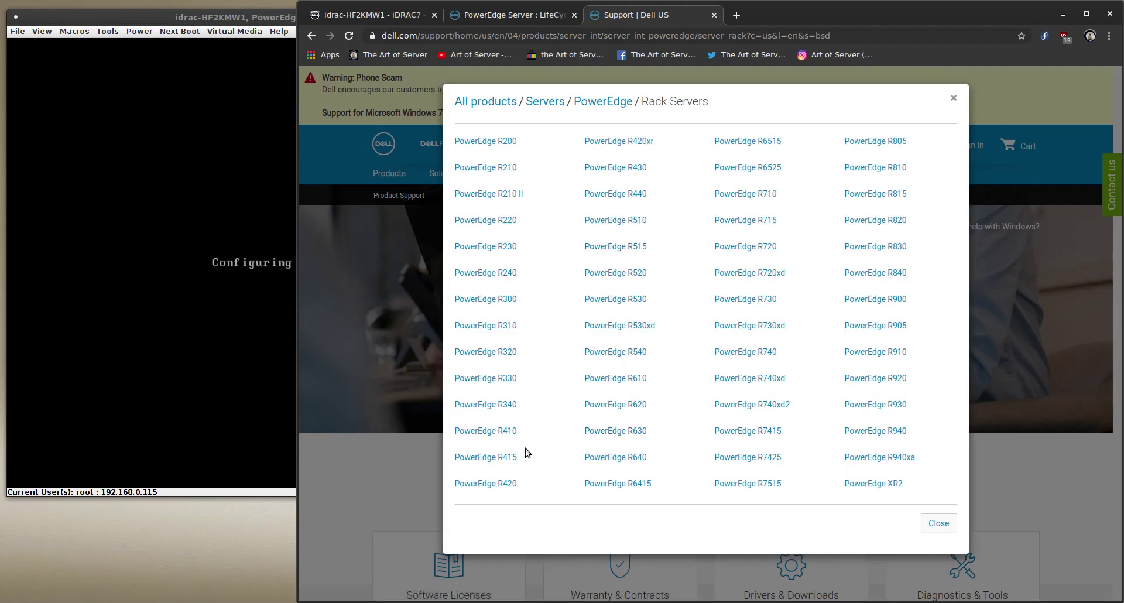
left_click(503, 484)
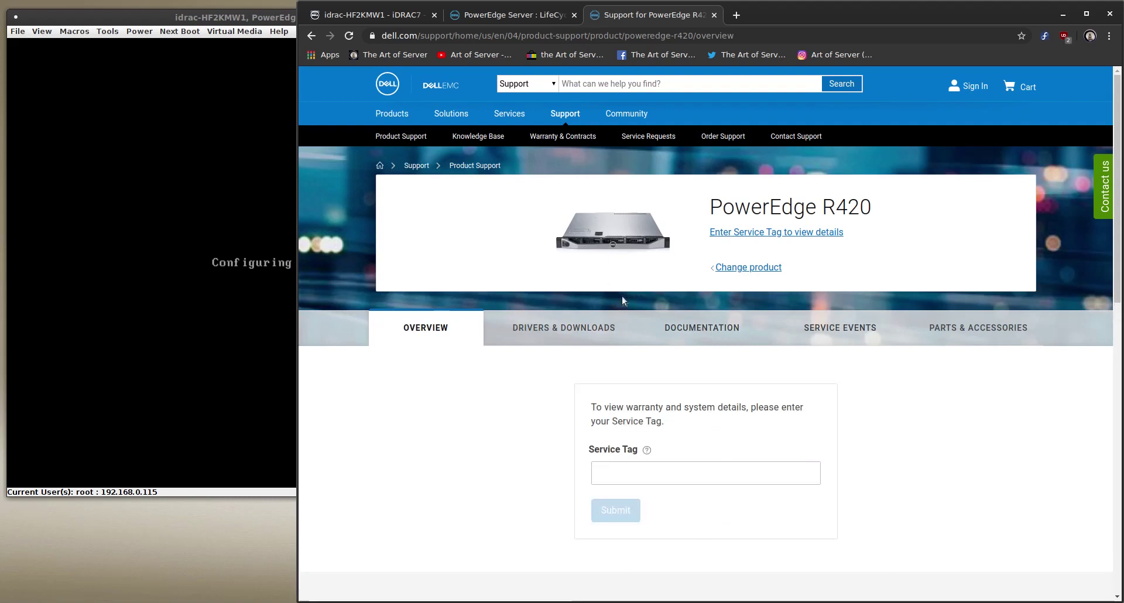
Open the R420 Drivers & Downloads and filter to Red Hat Enterprise Linux 7
left_click(560, 332)
scroll(818, 407, "down", 3)
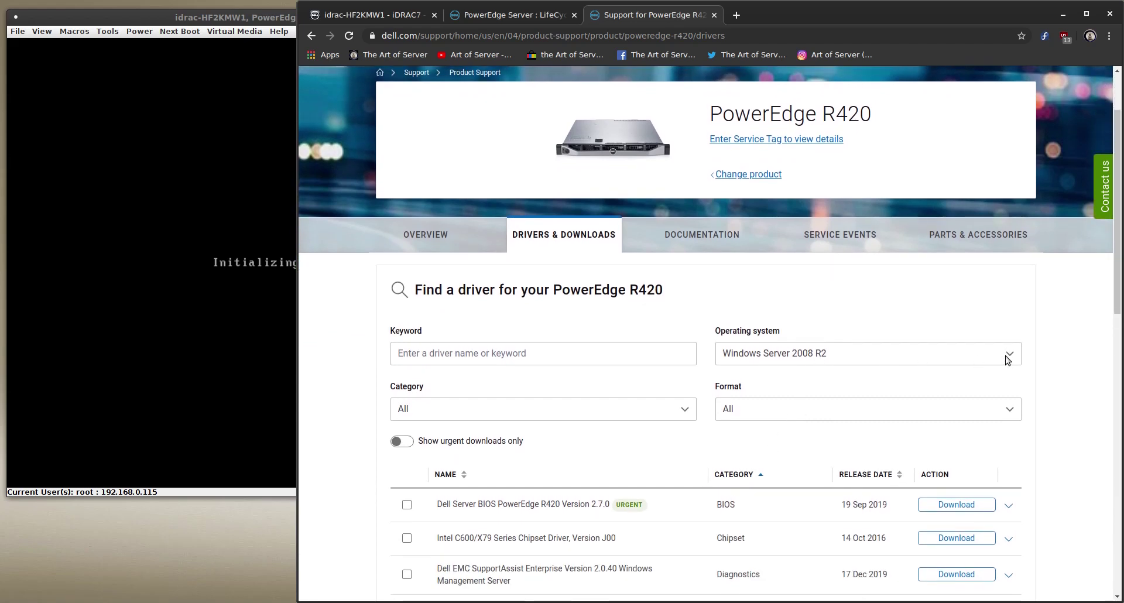
left_click(1006, 356)
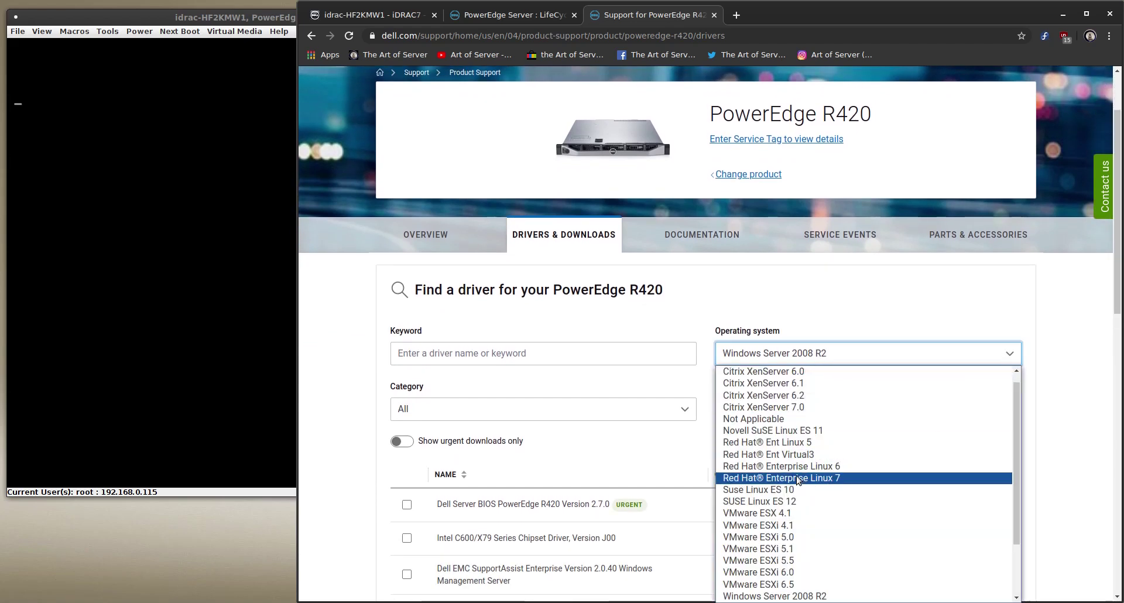
left_click(798, 479)
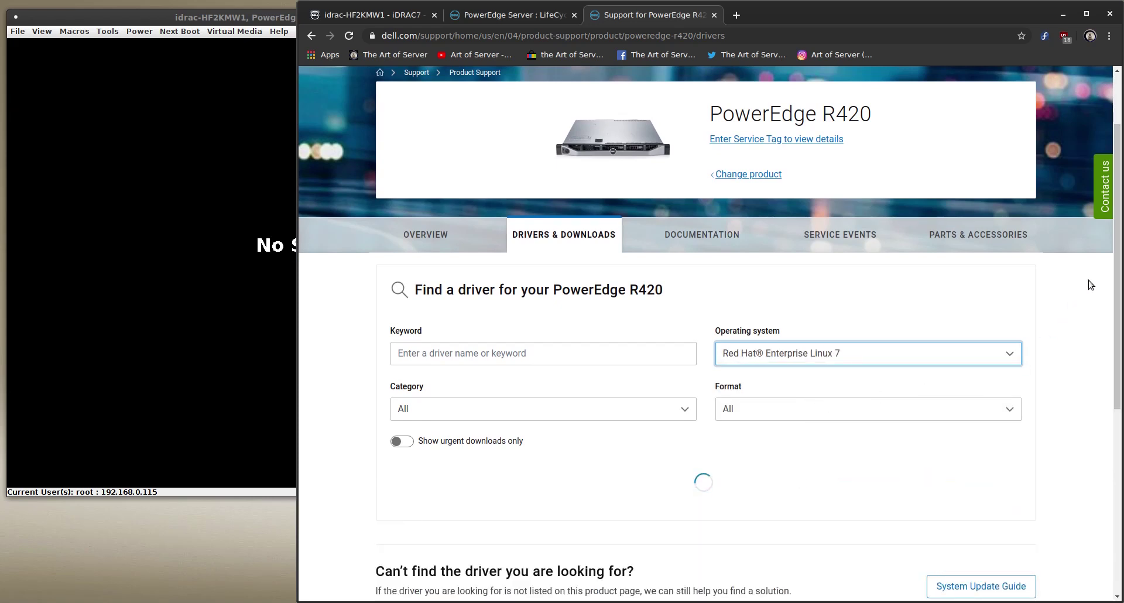
left_click_drag(1117, 269, 1115, 311)
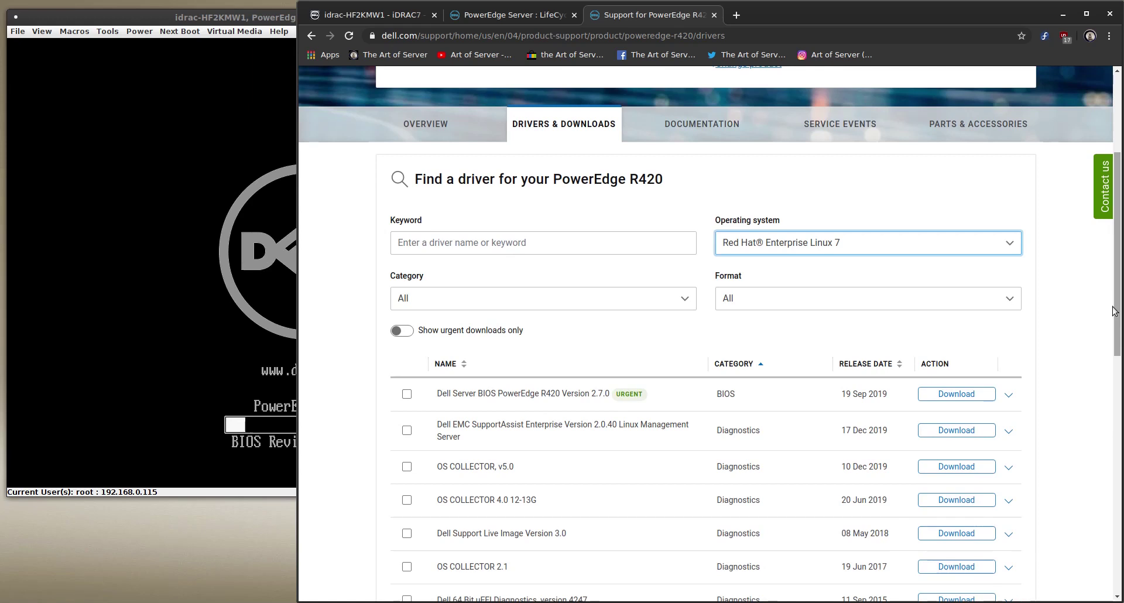
Filter to the iDRAC with Lifecycle controller category and expand the 2.63.60.62 download details
left_click(690, 304)
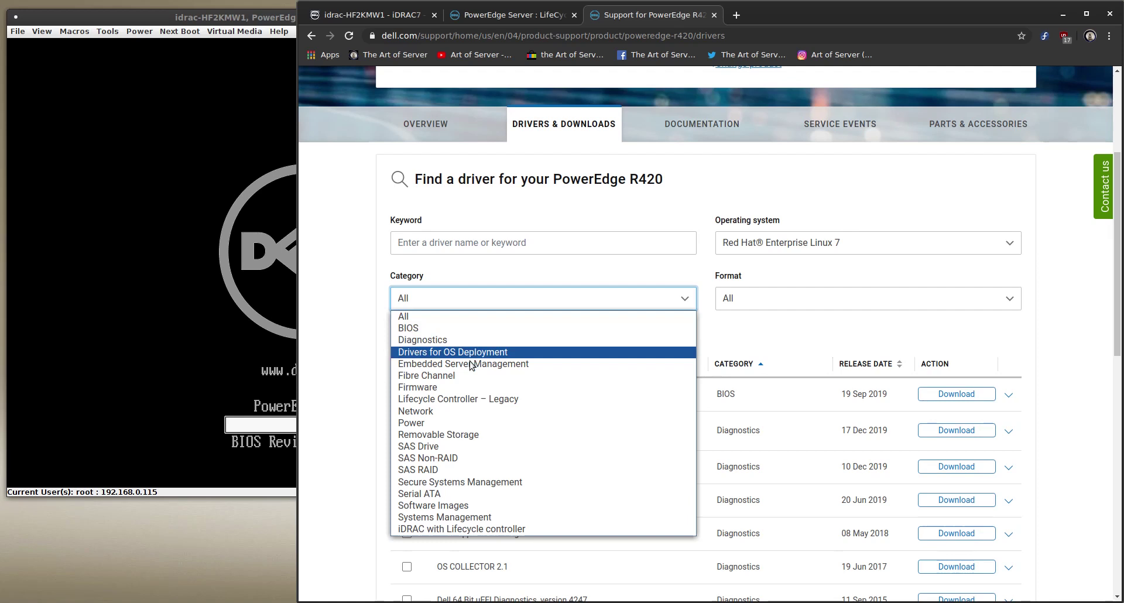
left_click(460, 529)
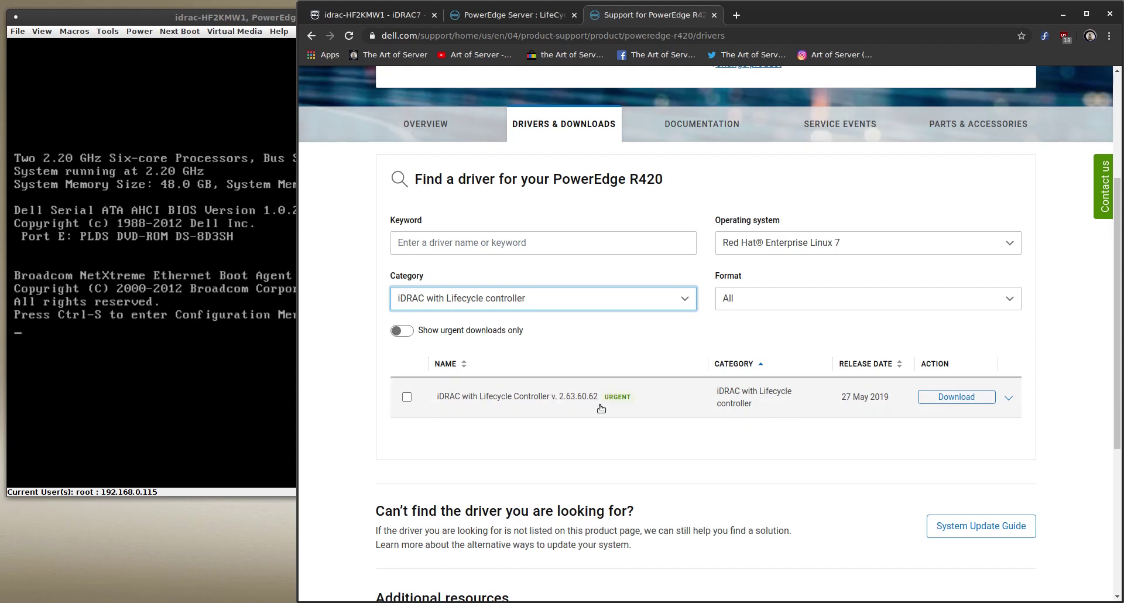
left_click(1009, 398)
scroll(1054, 410, "down", 1)
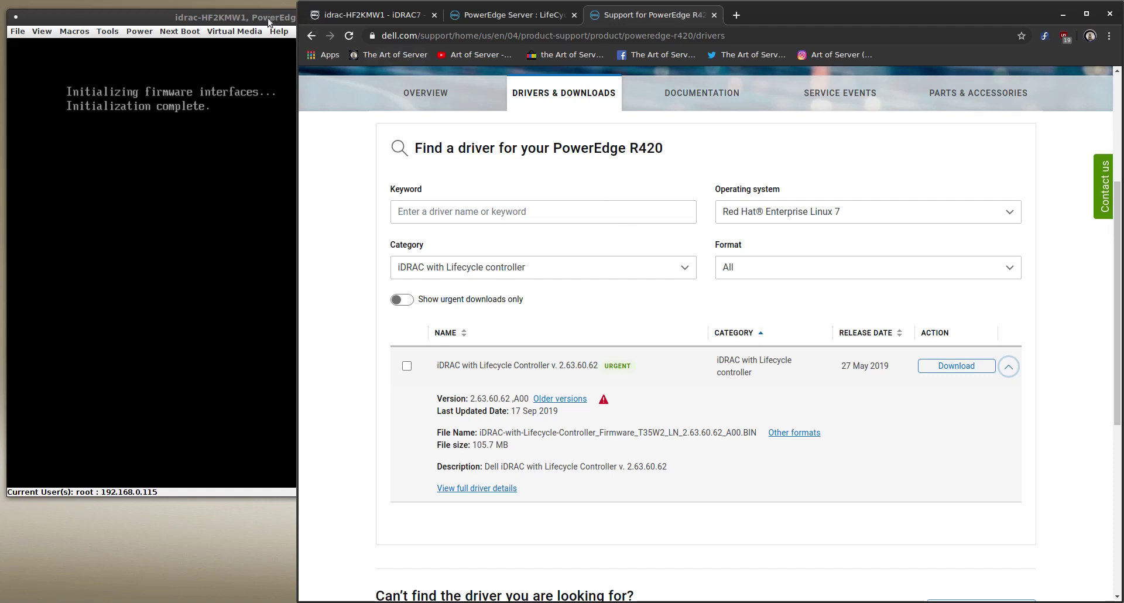
left_click_drag(267, 22, 503, 73)
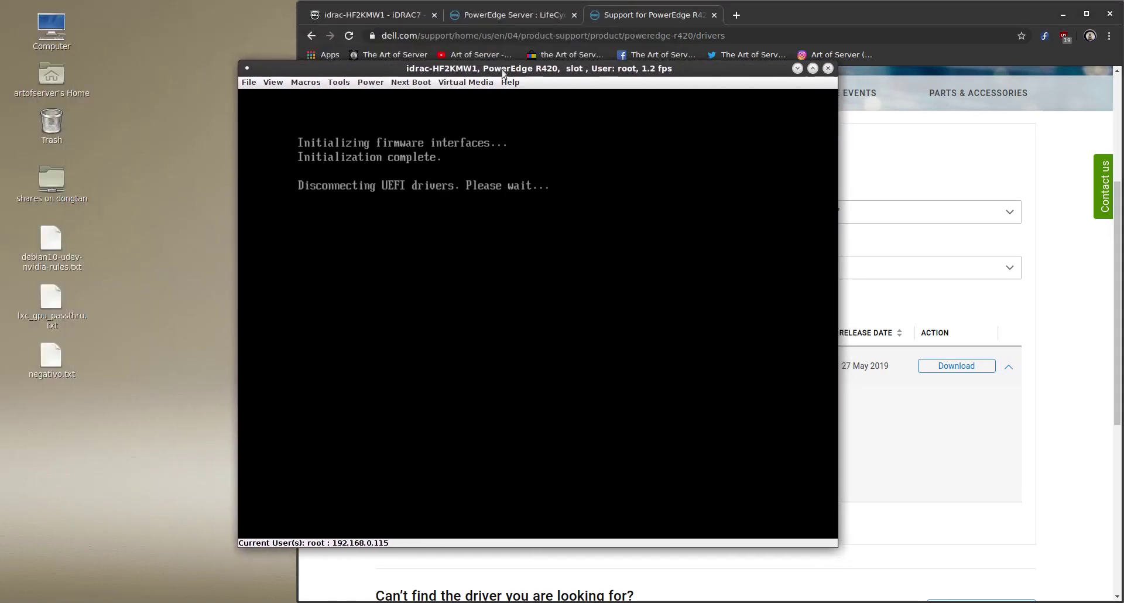
Minimize Chrome and boot the default CentOS Linux 7 kernel from the GRUB menu
left_click(1063, 15)
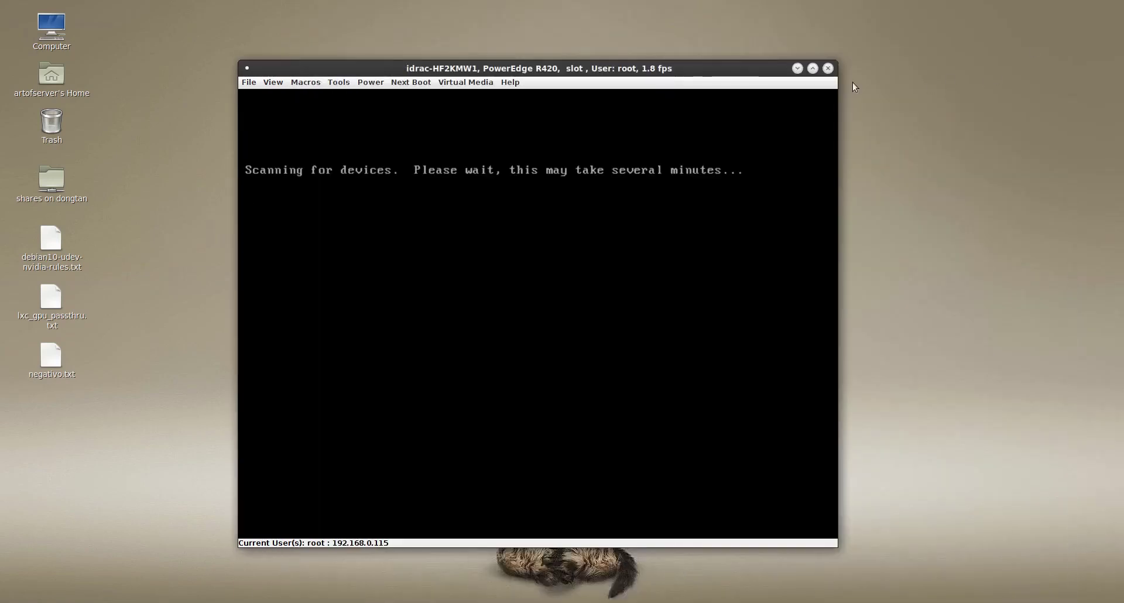
left_click_drag(745, 68, 779, 60)
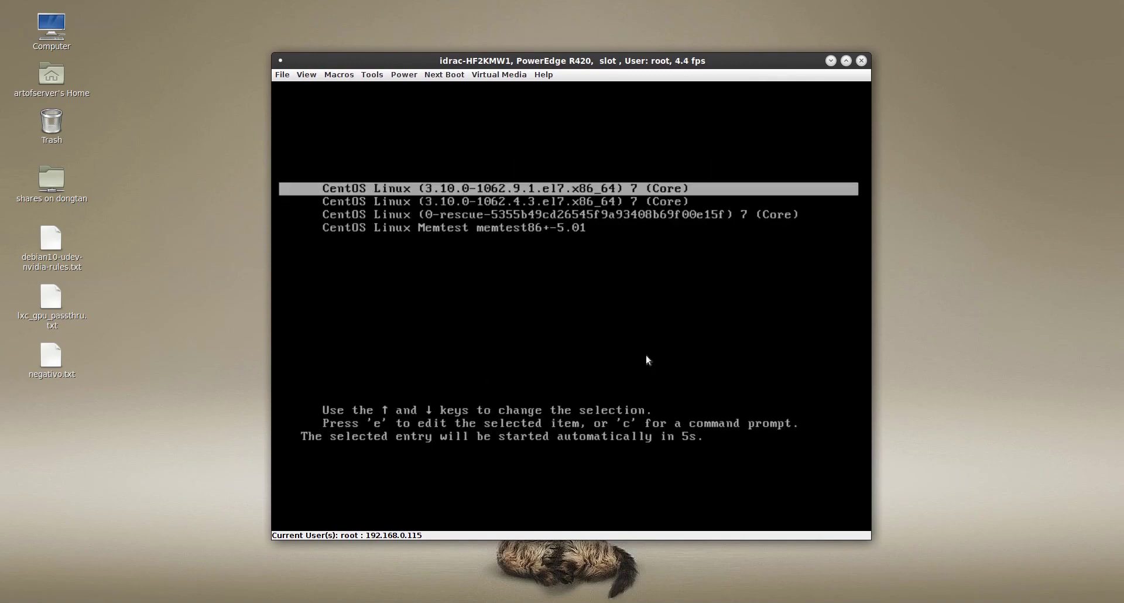
key("Return")
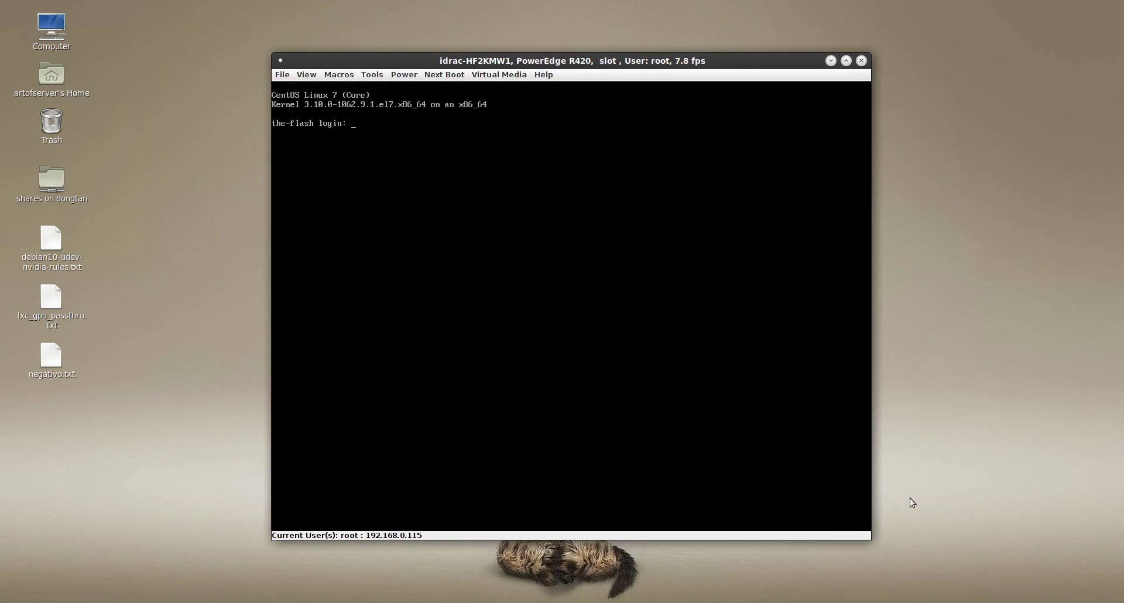
Log in with the user account and open a root shell via sudo --preserve-env=PATH -s
key("Return")
key("Return")
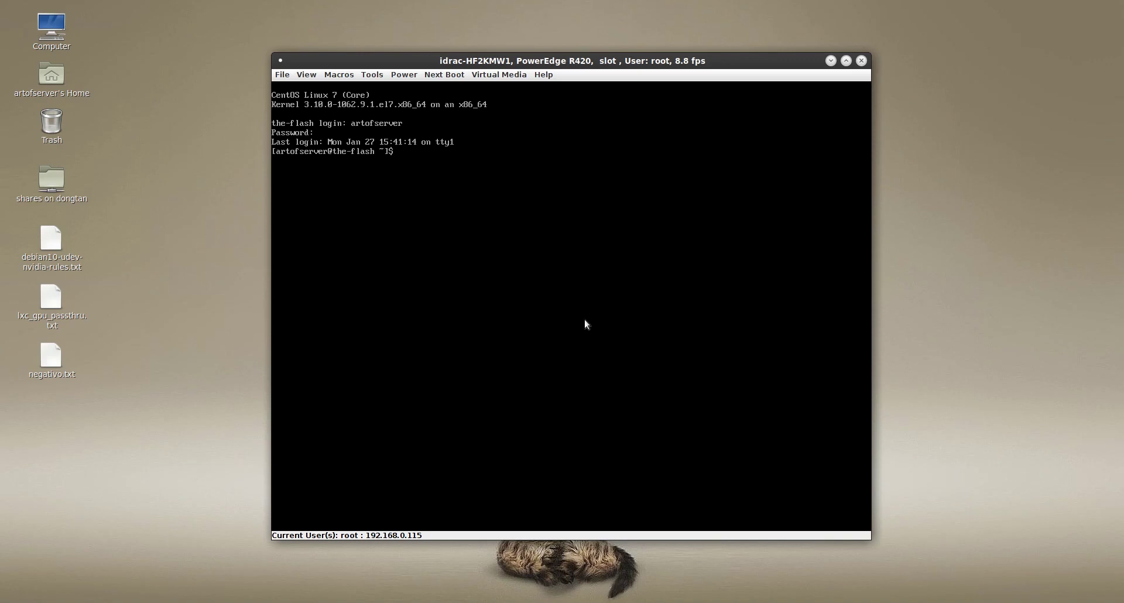
key("Return")
Enter the dell folder, then dell/r420, and list its contents with ls -al
type("cd dell")
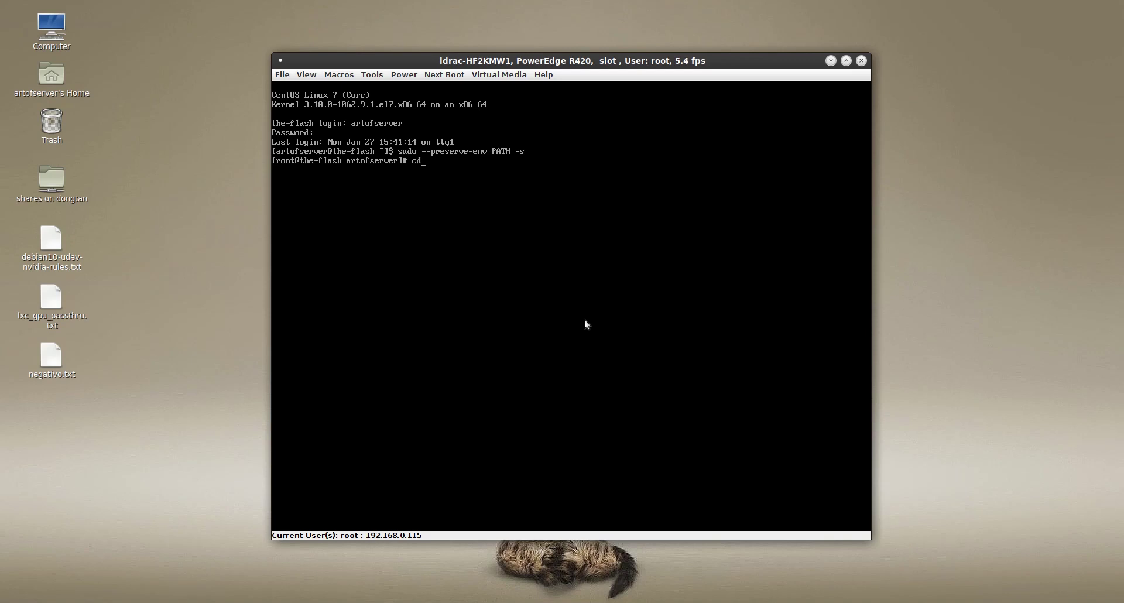
key("Return")
type("ls")
key("Return")
type("cd r420")
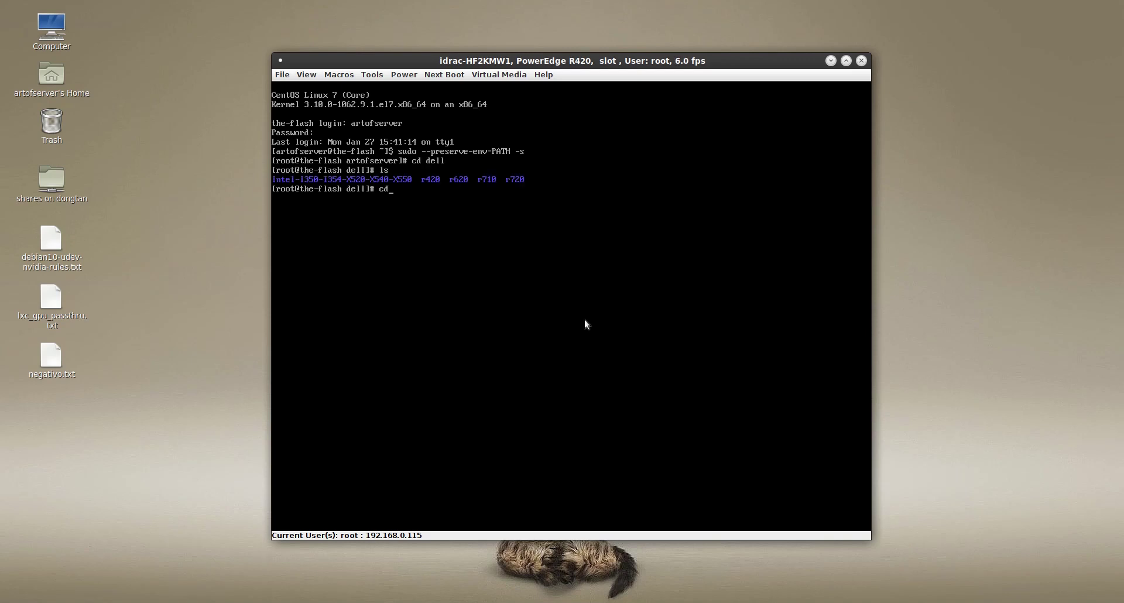
key("Return")
type("ls -al")
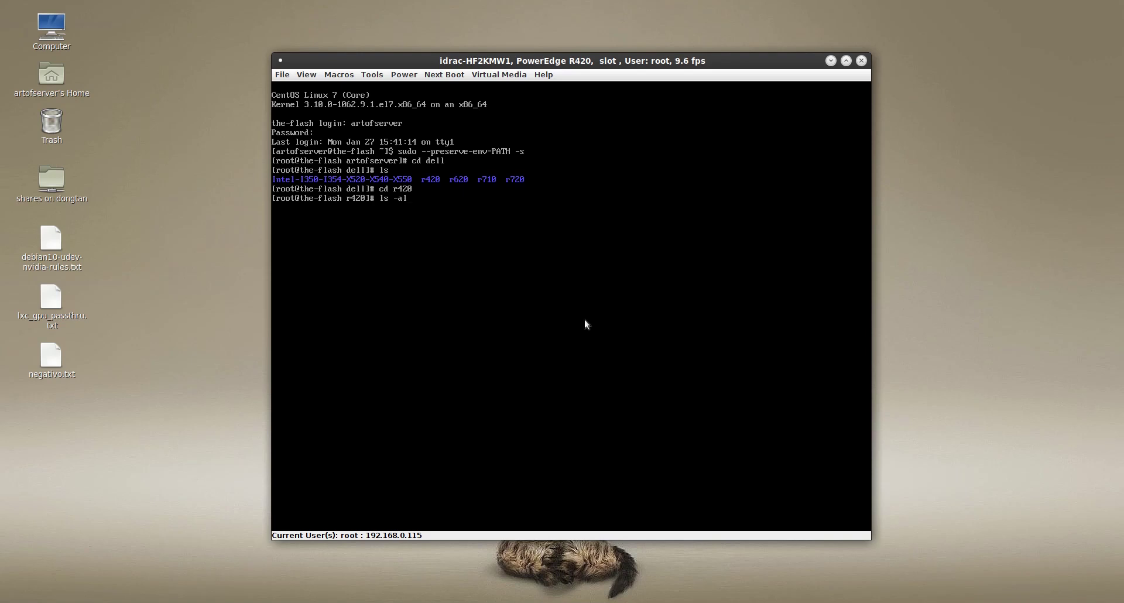
key("Return")
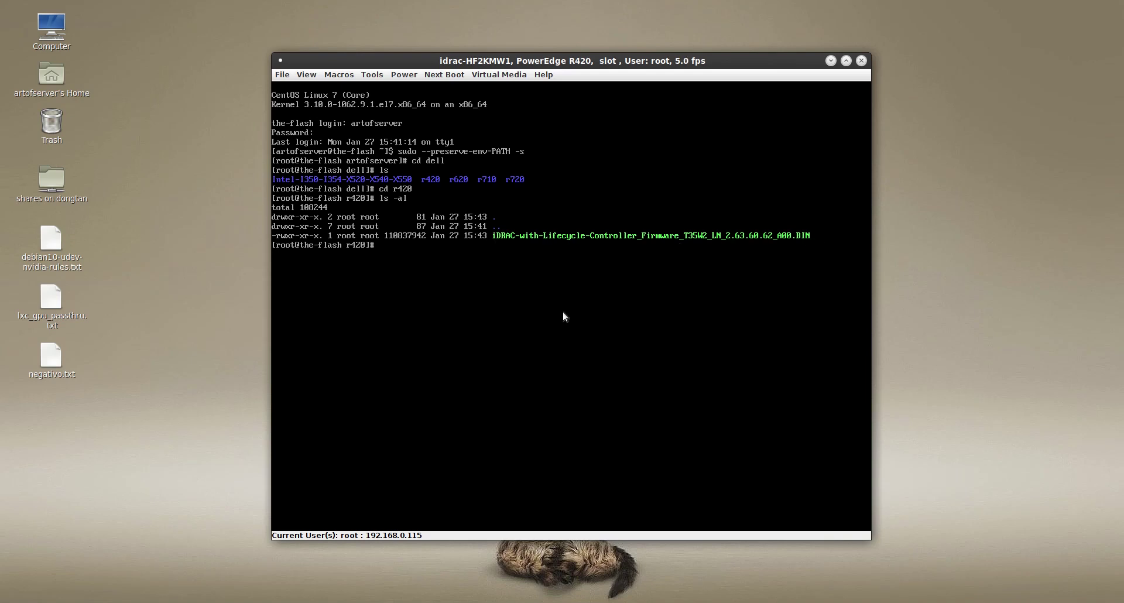
Compose the ./iDRAC-with-Lifecycle-Controller_Firmware_T35W2_LN_2.63.60.62_A00.BIN -q command and clear the screen
type("./i")
key("Tab")
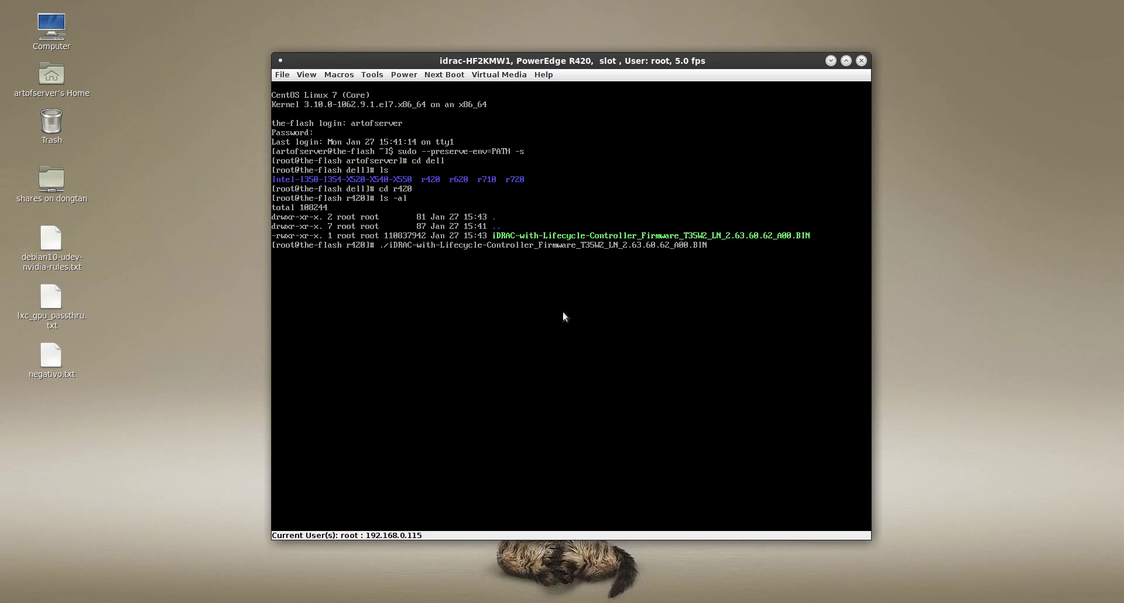
type("-q")
key("ctrl+l")
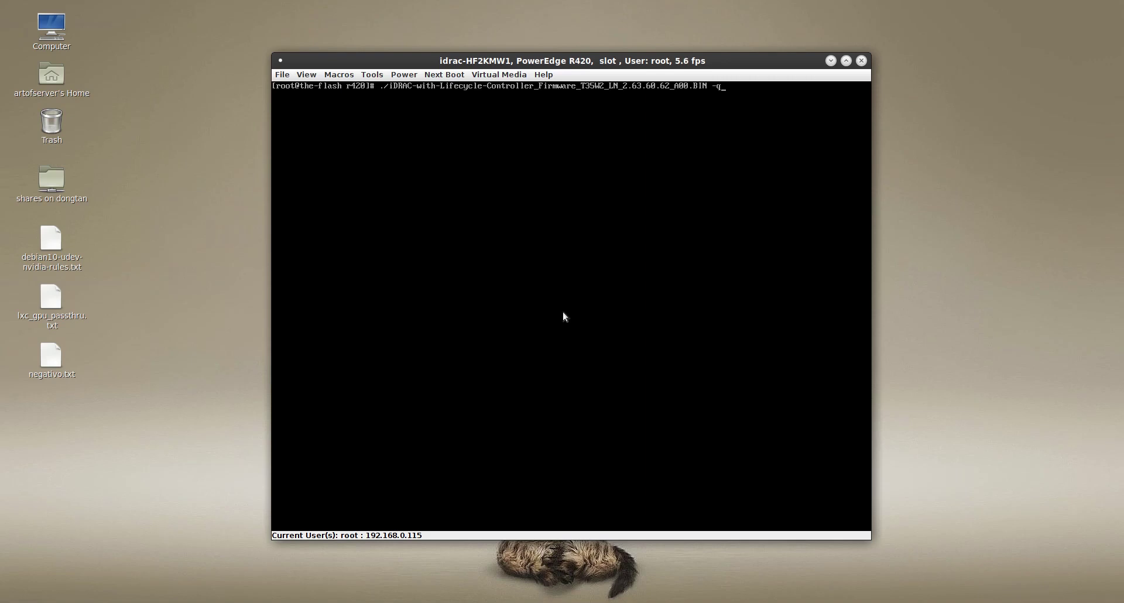
Run the iDRAC firmware update and dismiss the unable-to-reconnect error when the console drops
key("Return")
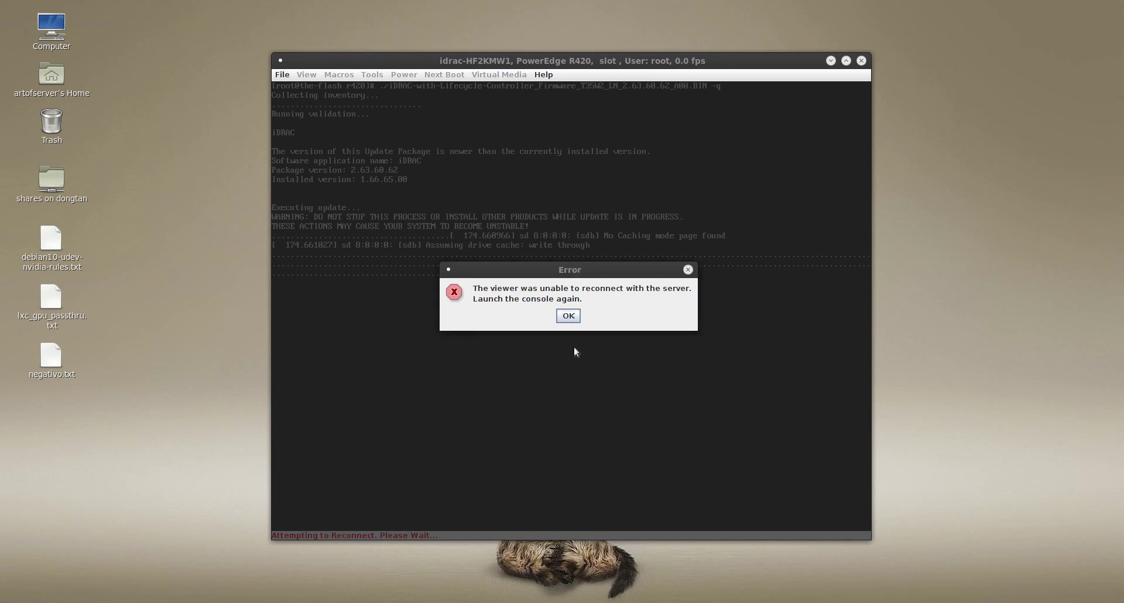
left_click(568, 317)
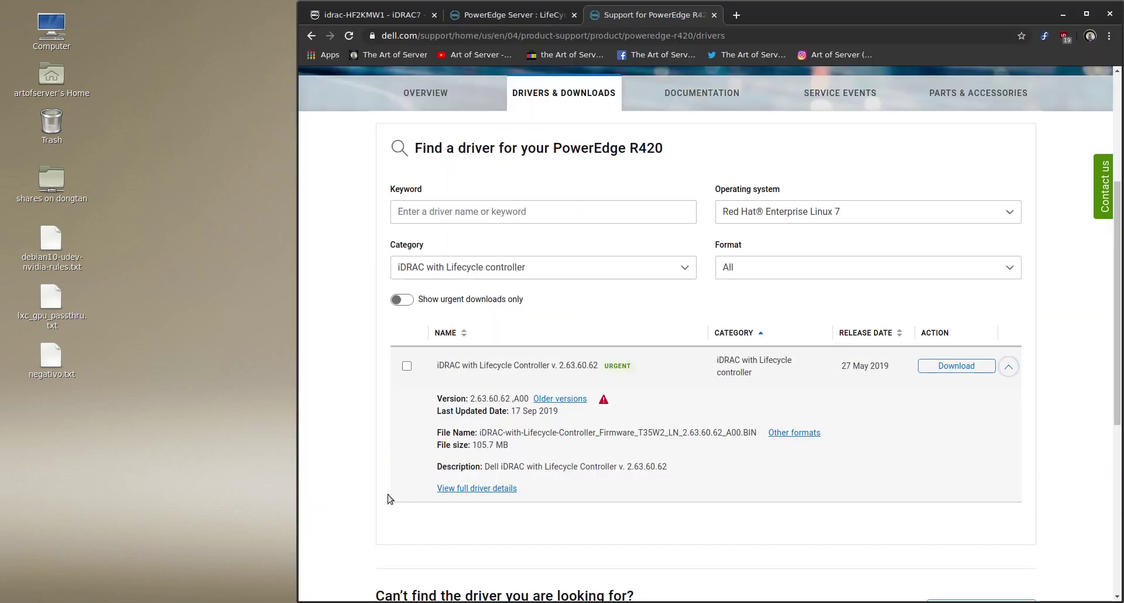
Log back into the iDRAC web interface as root with the account password and relaunch the virtual console
left_click(343, 6)
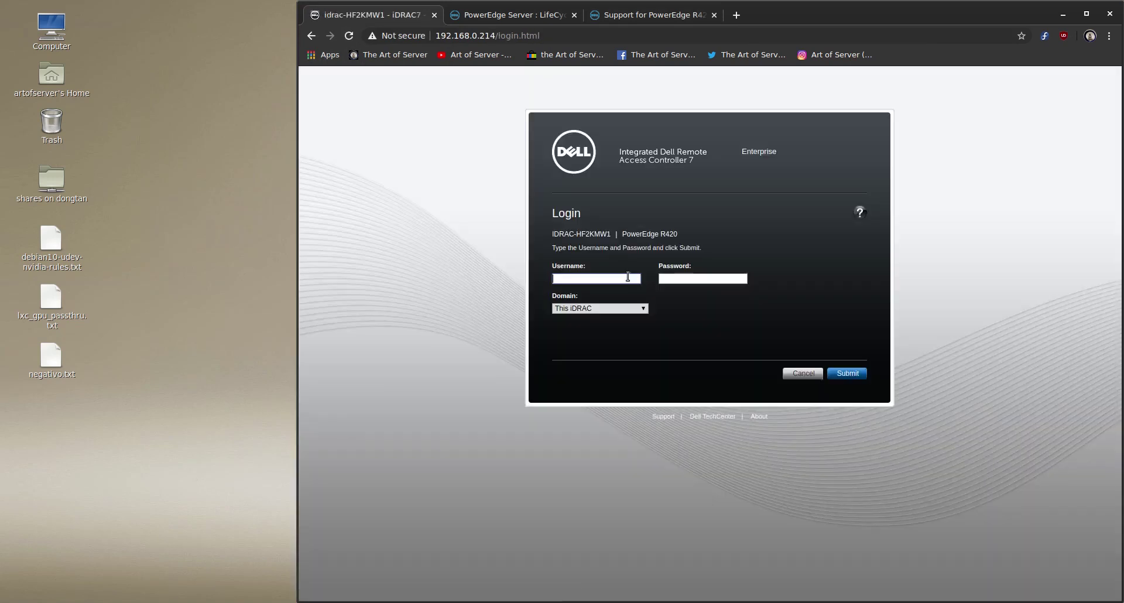
left_click(628, 277)
type("root")
key("Tab")
key("Return")
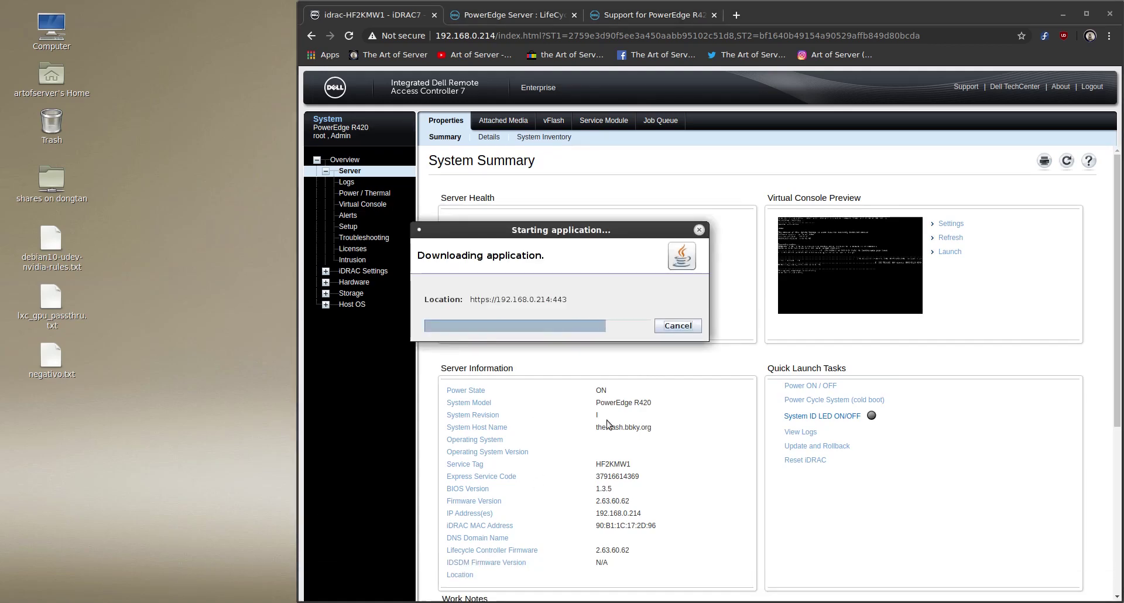
left_click(625, 354)
left_click(605, 392)
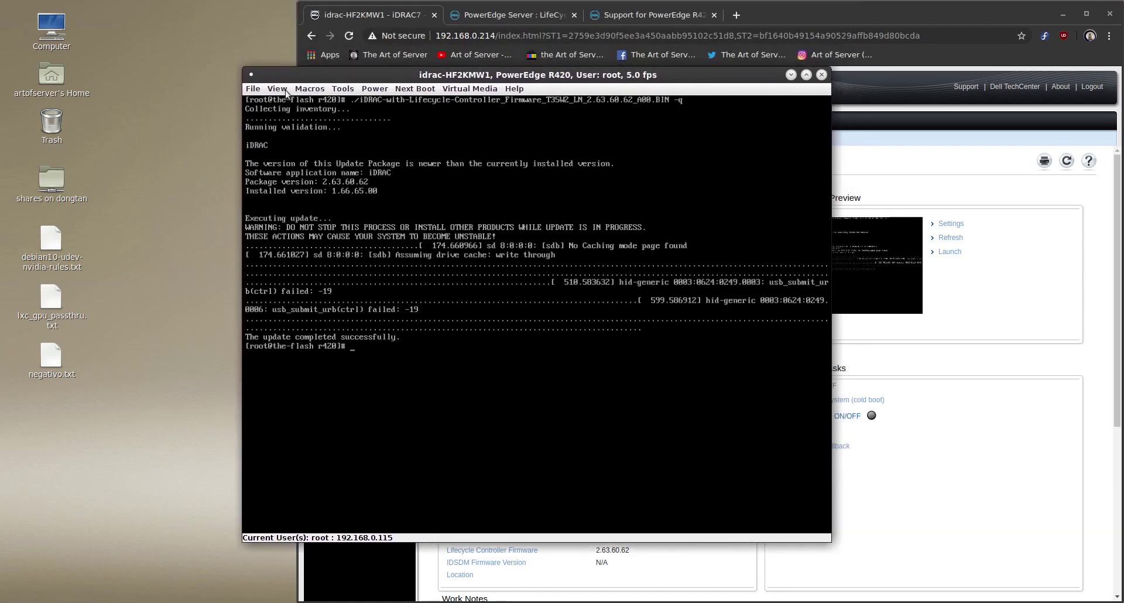
Reposition the console window, minimize Chrome, and enter reboot at the root prompt
left_click(277, 89)
left_click(296, 120)
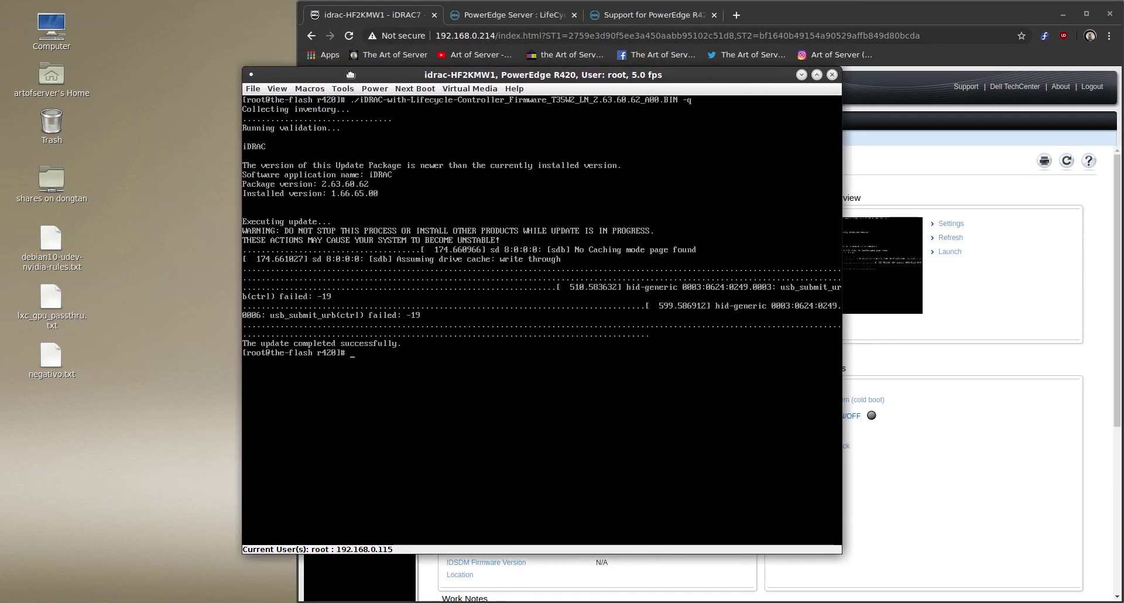
left_click_drag(350, 73, 328, 43)
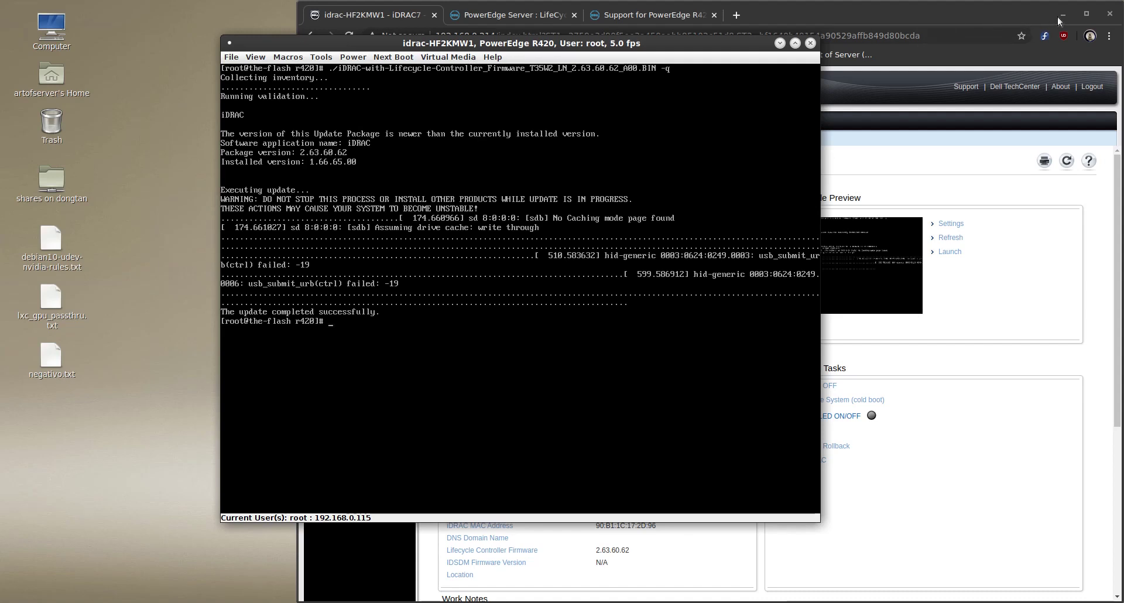
left_click(1063, 14)
left_click_drag(686, 47, 704, 47)
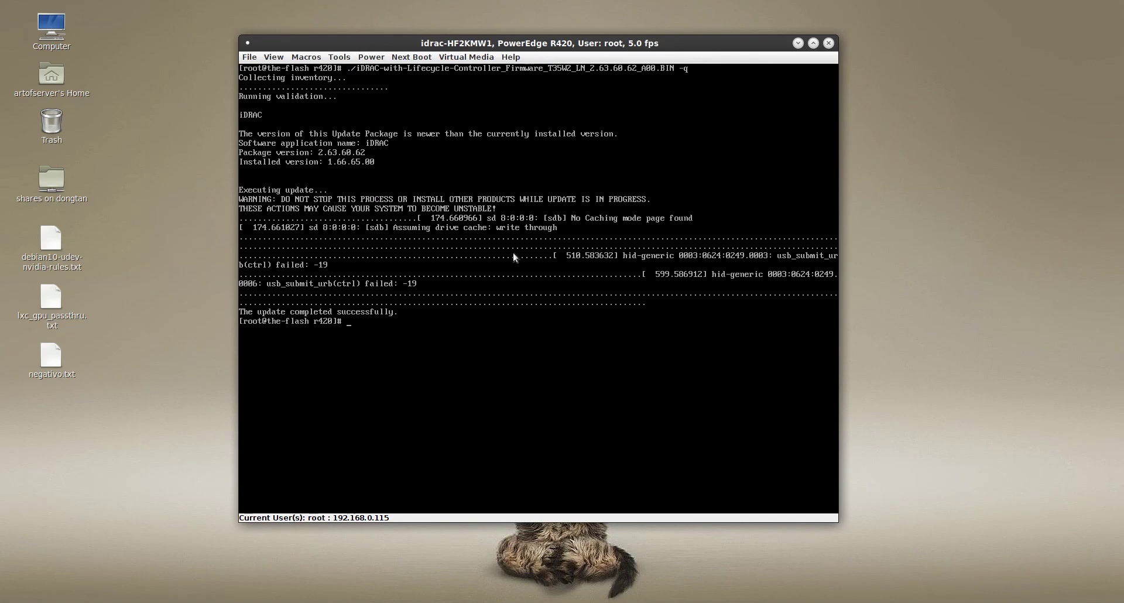
type("reboot")
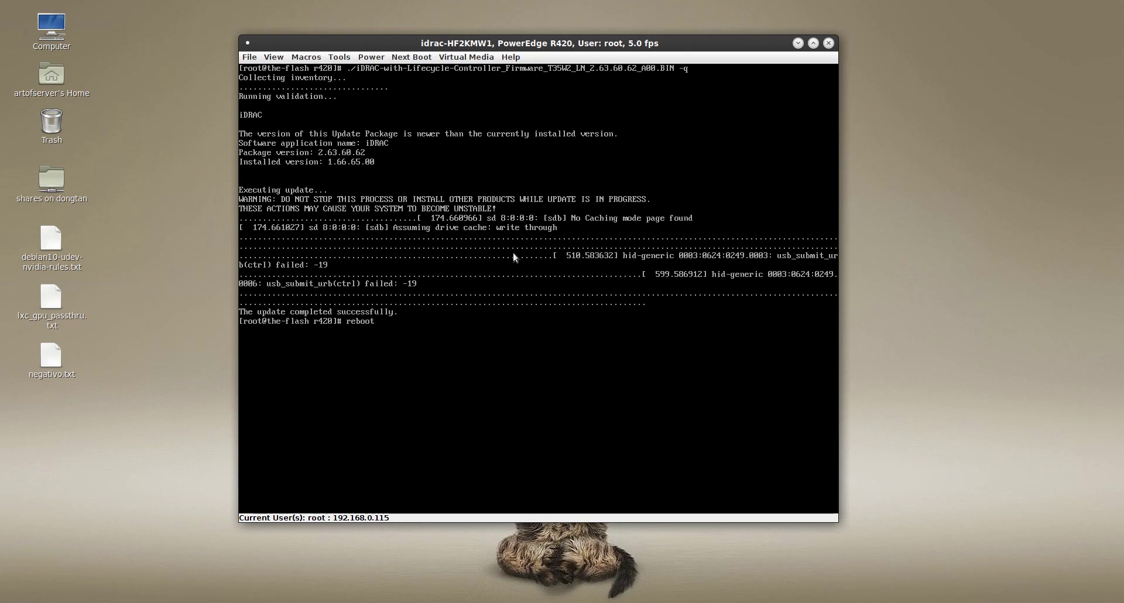
Reboot the server into Lifecycle Controller with F10 and advance past language and keyboard selection
key("Return")
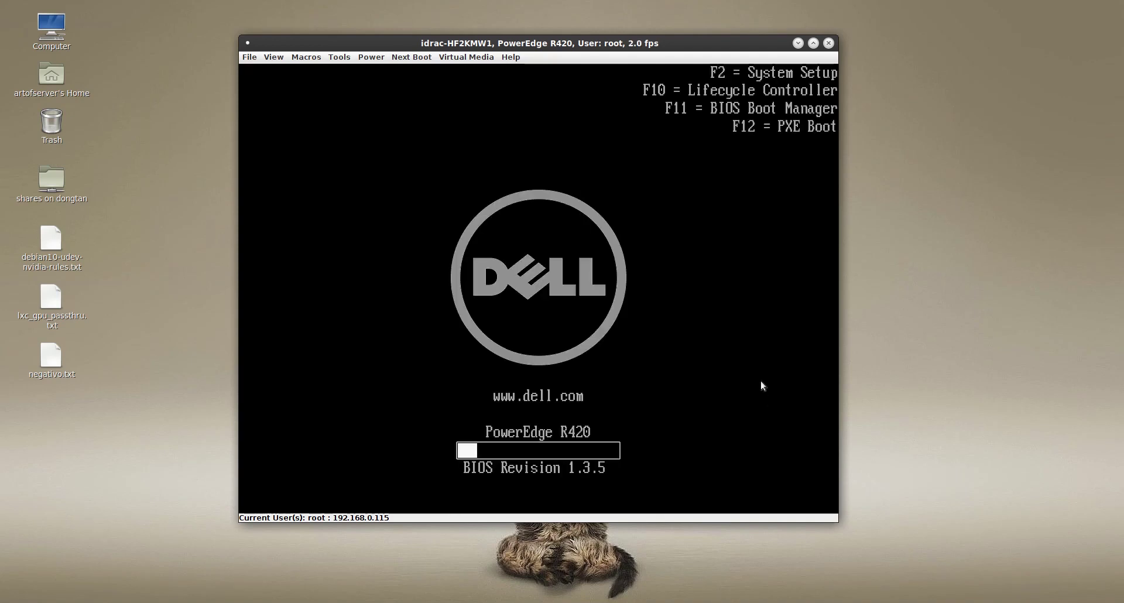
key("F10")
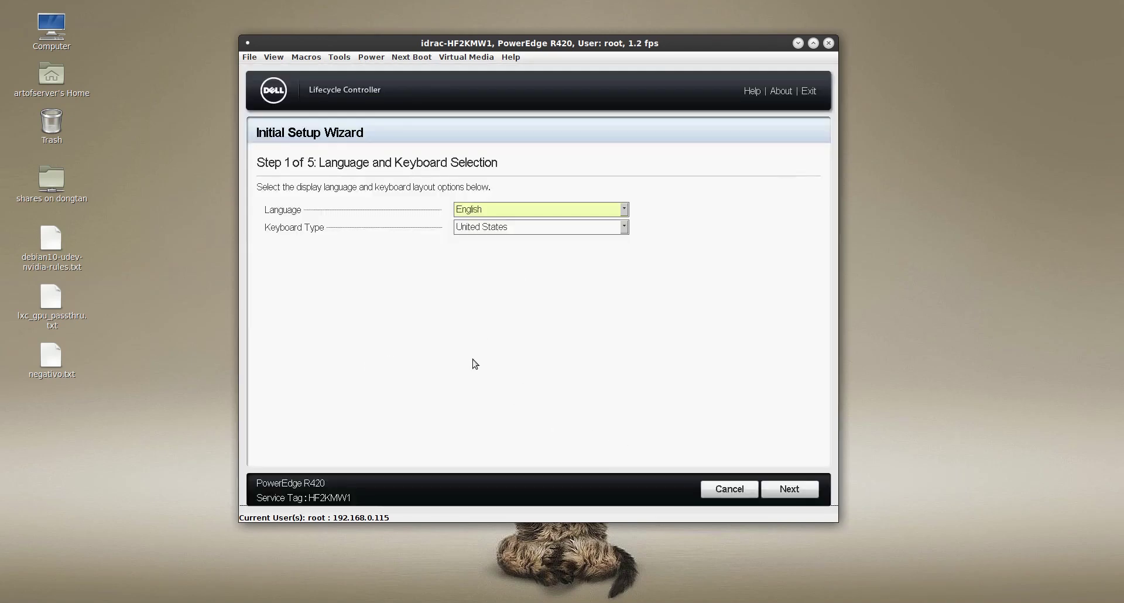
left_click(798, 492)
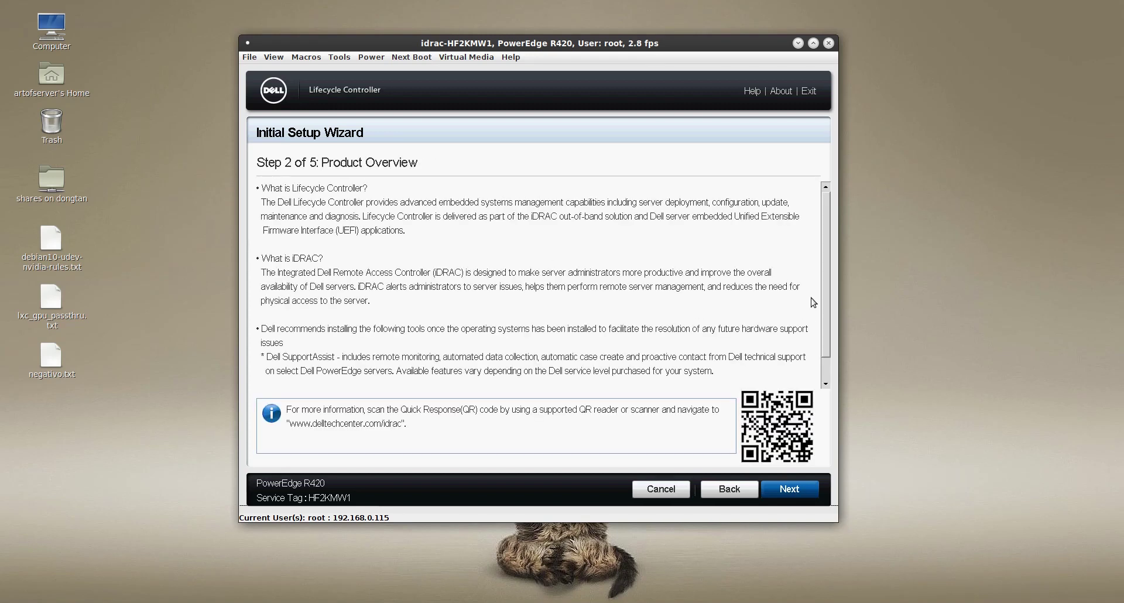
left_click(826, 384)
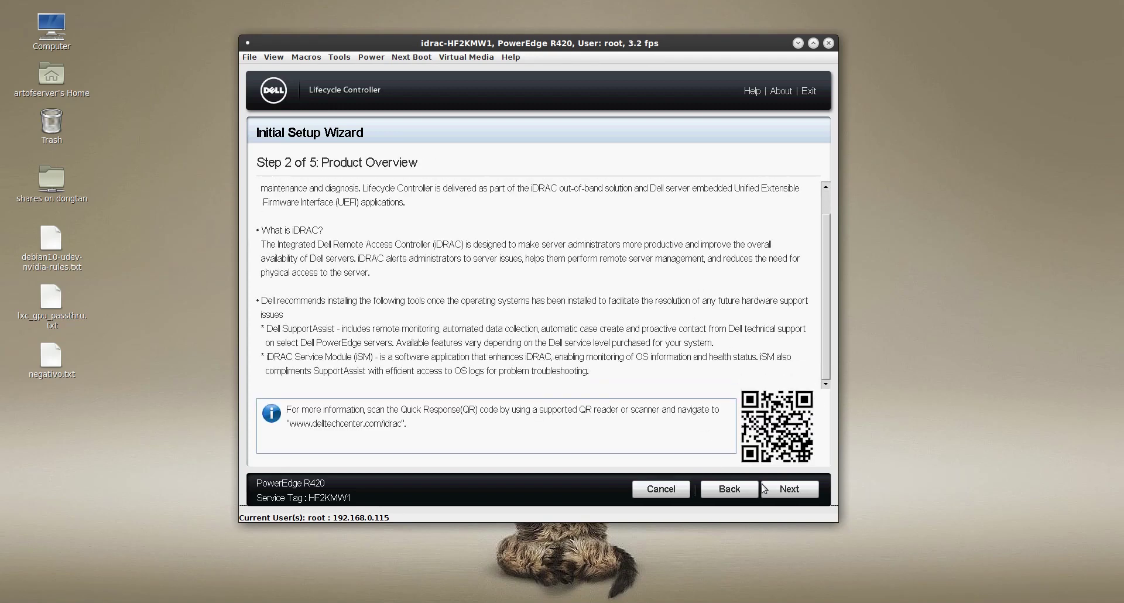
left_click(803, 494)
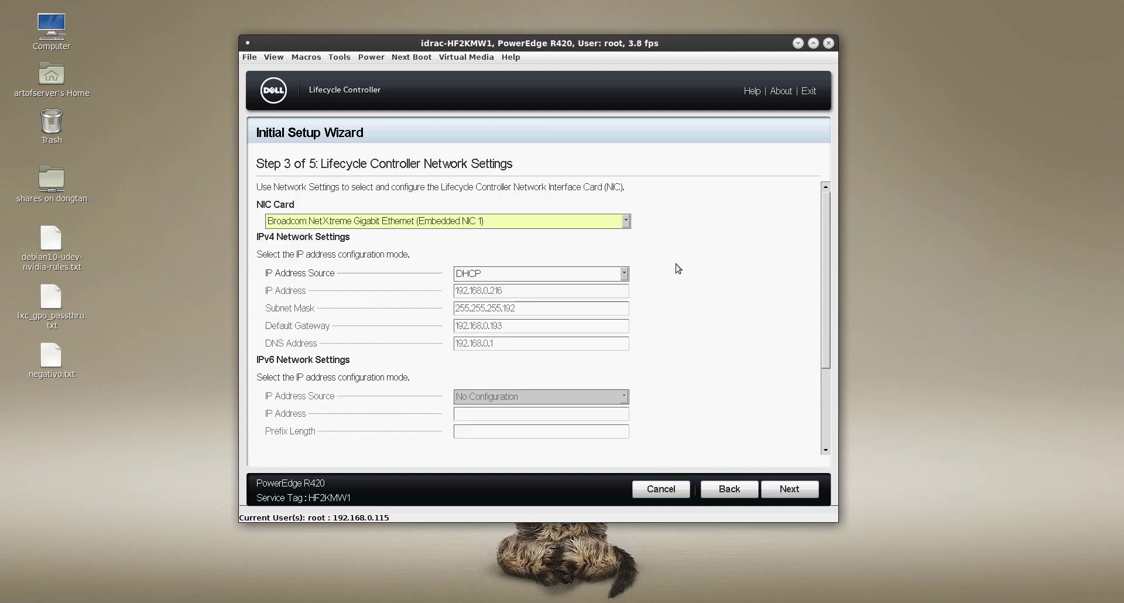
Keep Embedded NIC 1 on DHCP, apply the IPv4 settings, and acknowledge the success message
left_click(626, 223)
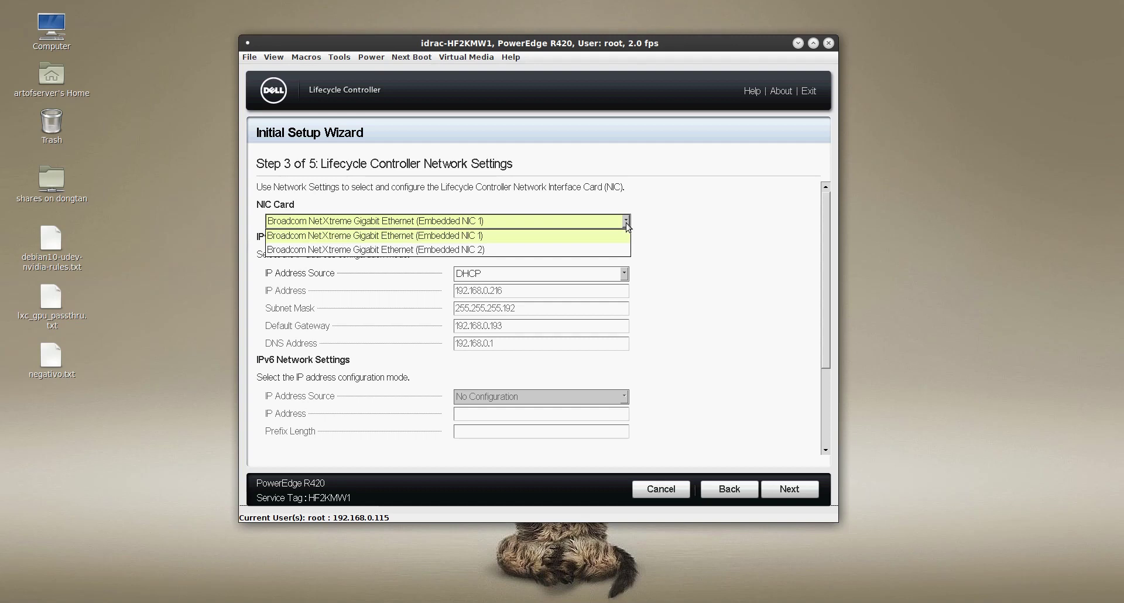
left_click(597, 240)
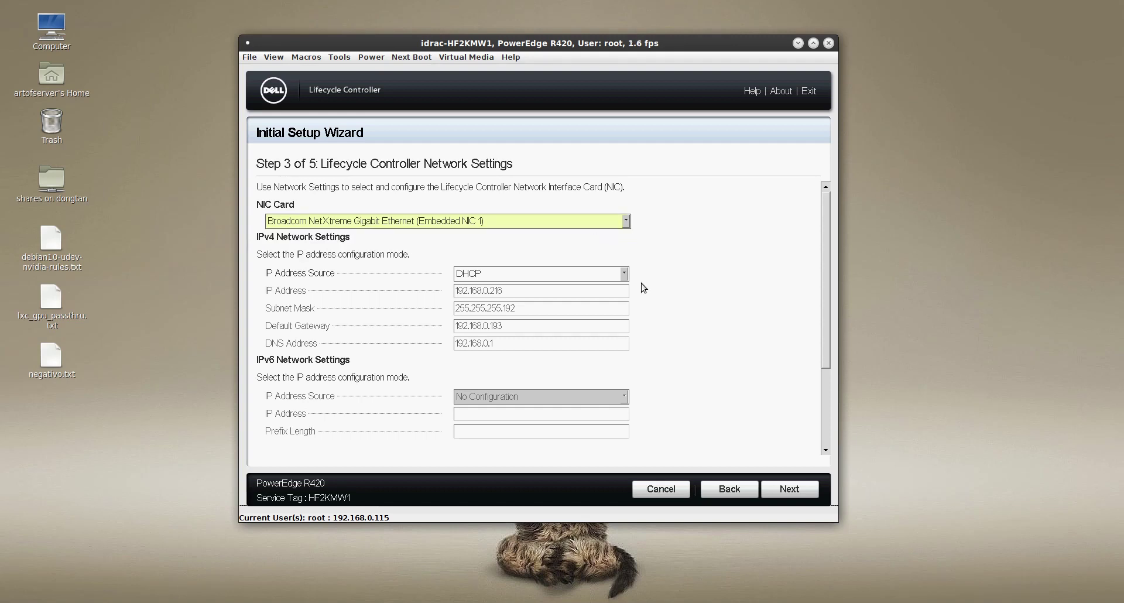
left_click(794, 490)
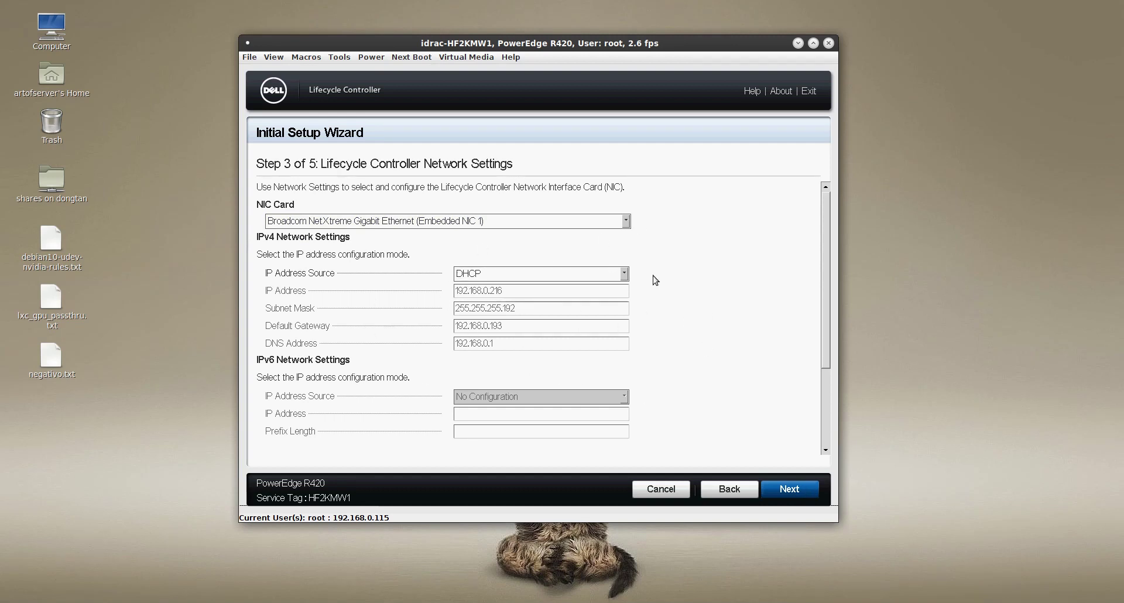
left_click(795, 488)
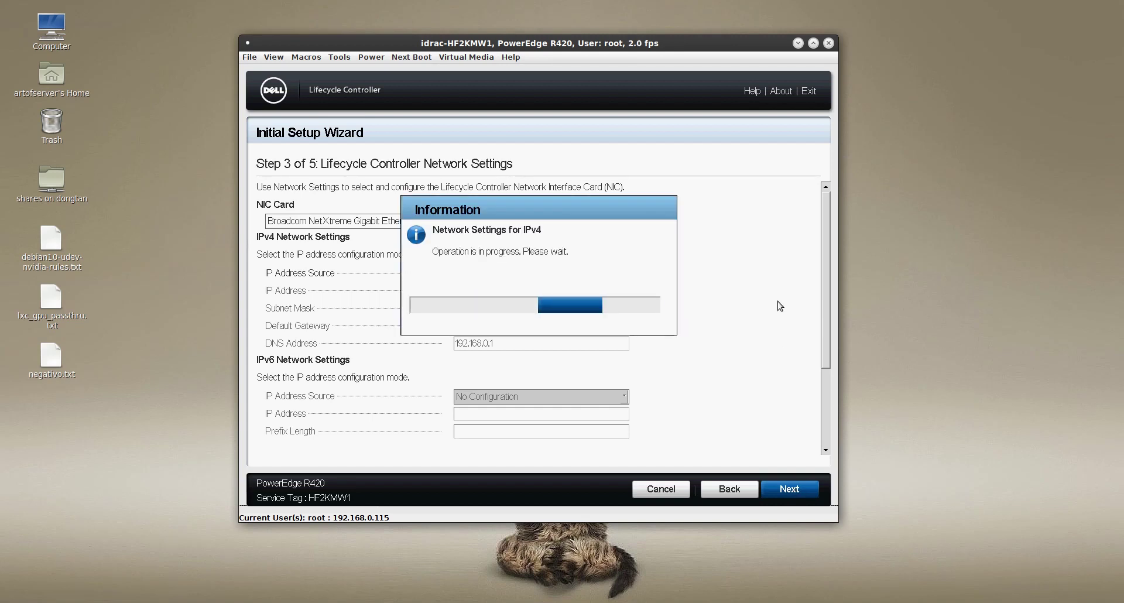
left_click(598, 348)
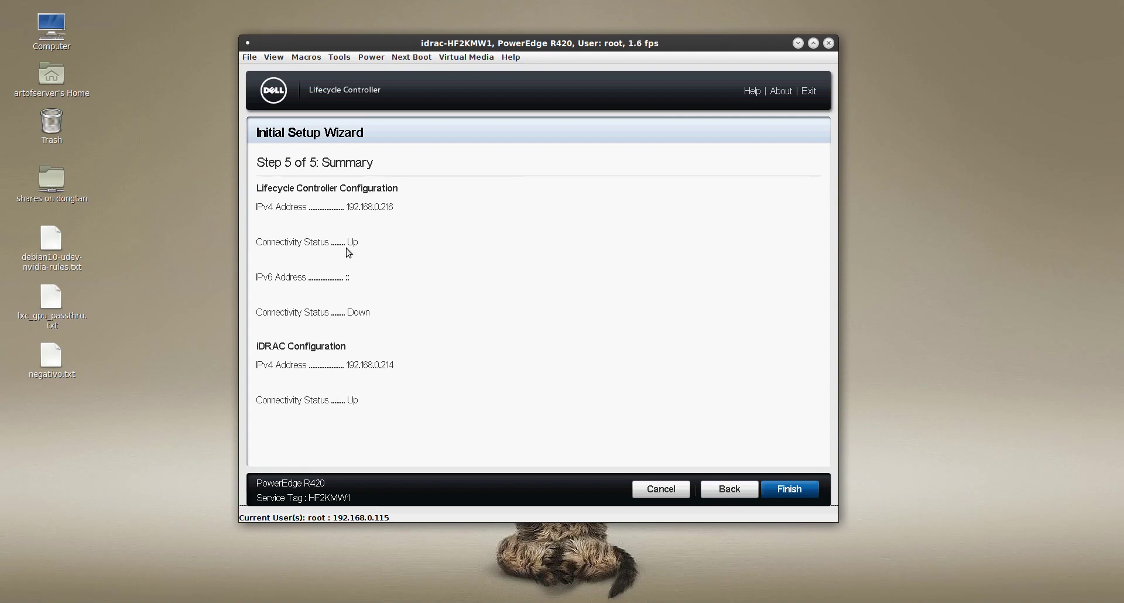
Finish the setup wizard and select Network Share as the firmware update repository
left_click(800, 489)
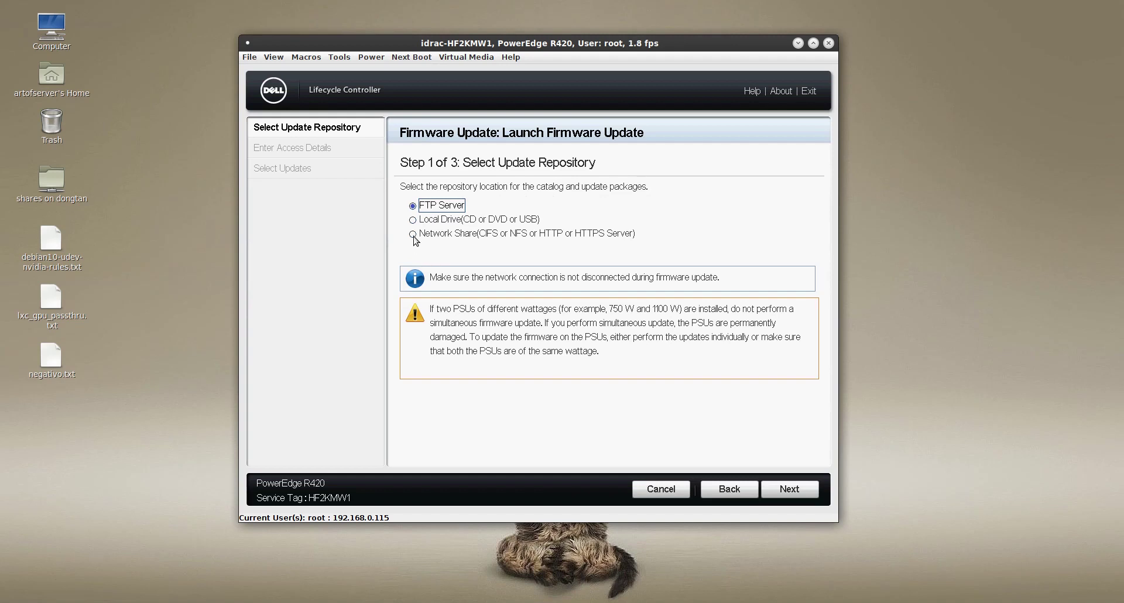
left_click(413, 235)
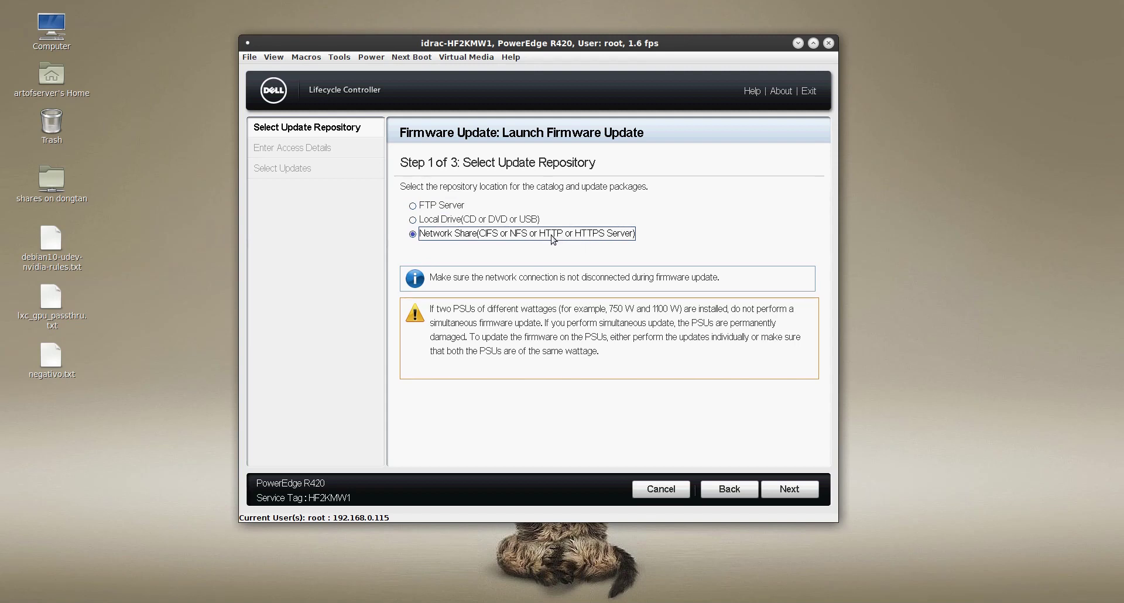
left_click(784, 491)
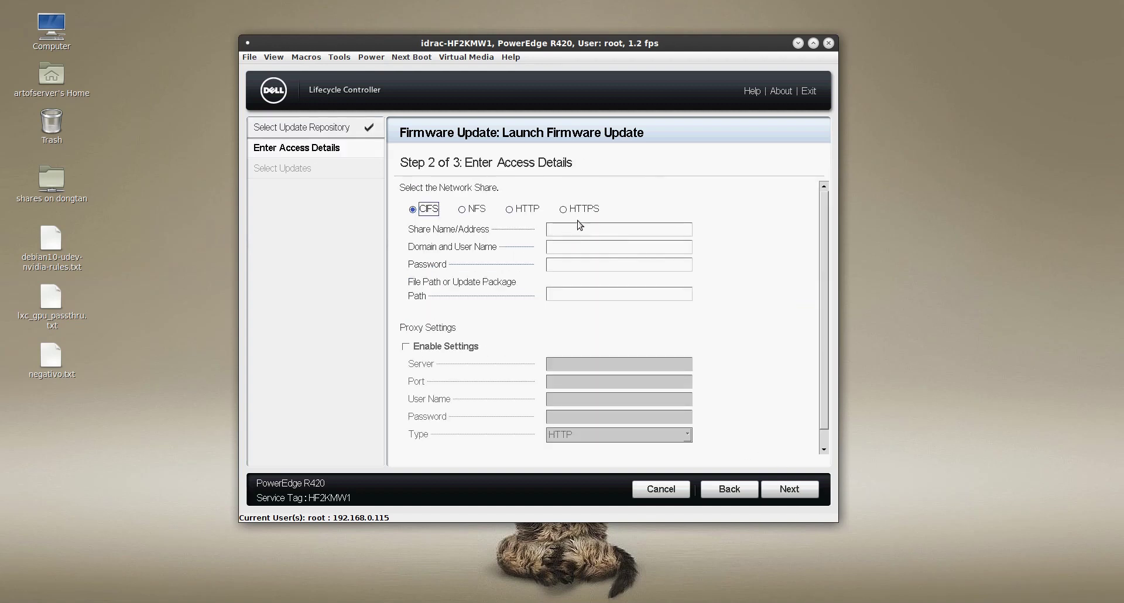
Choose HTTPS with share address downloads.dell.com and submit the share details
left_click(565, 211)
left_click(576, 231)
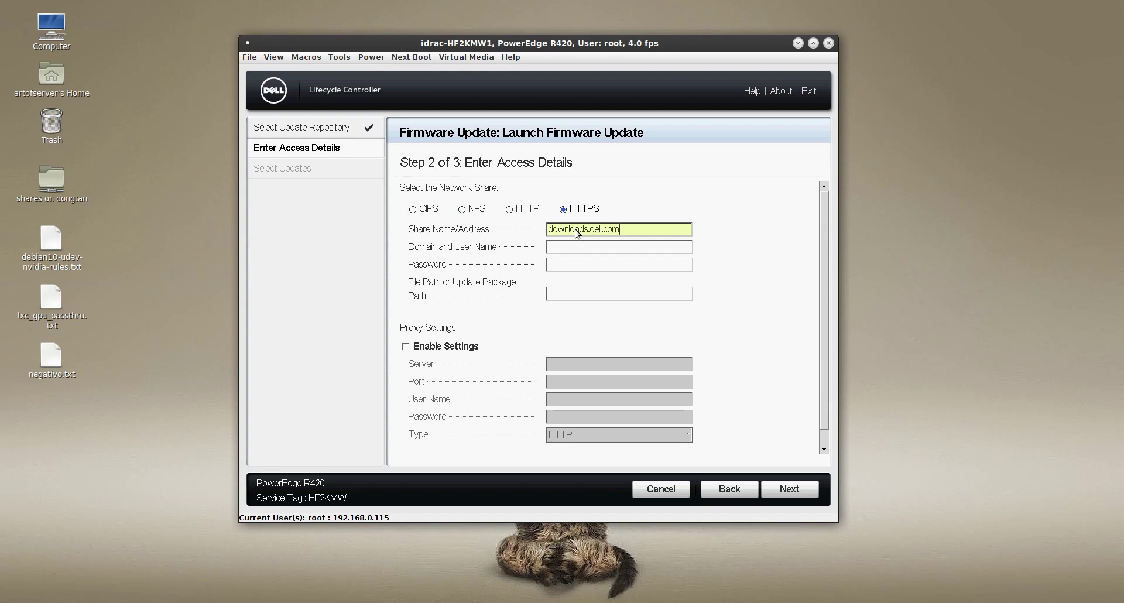
left_click(791, 491)
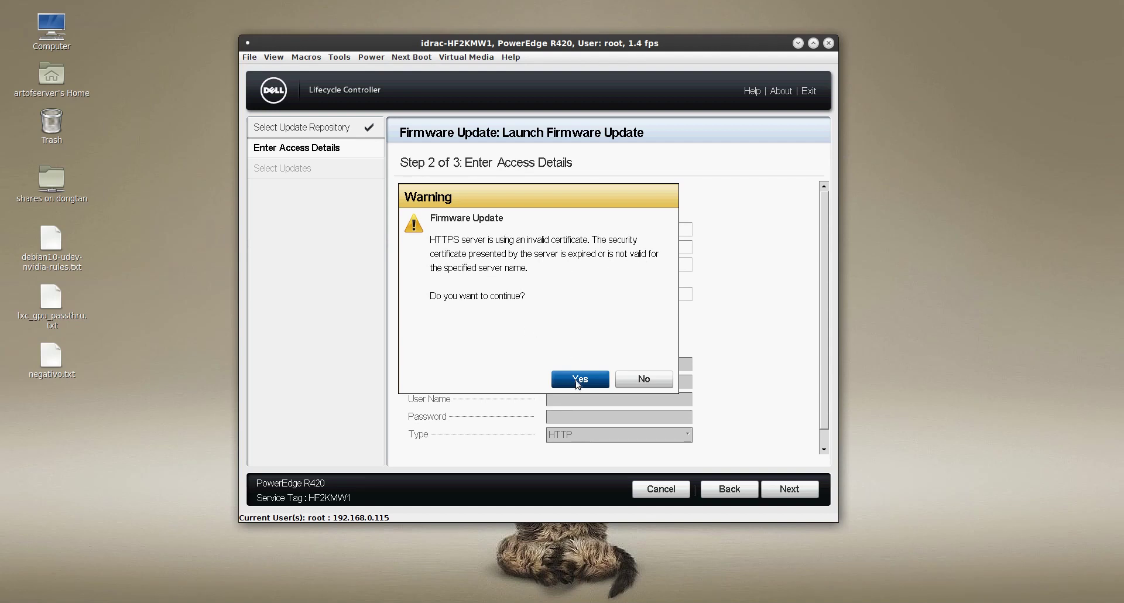
Accept the invalid certificate so the downloads.dell.com update list loads
left_click(578, 380)
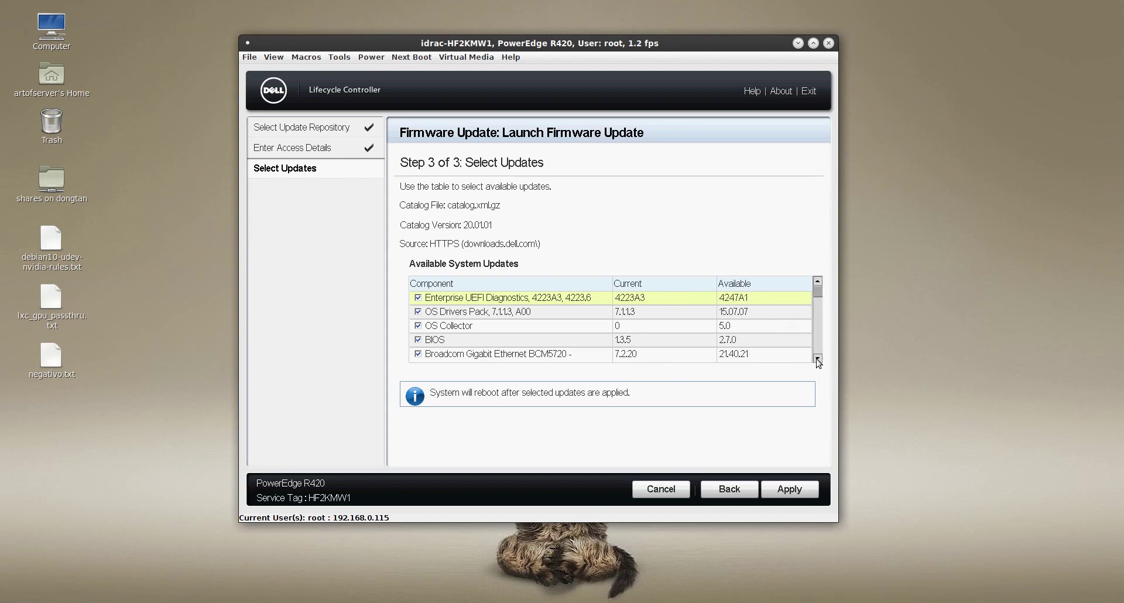
left_click(818, 359)
left_click(818, 359)
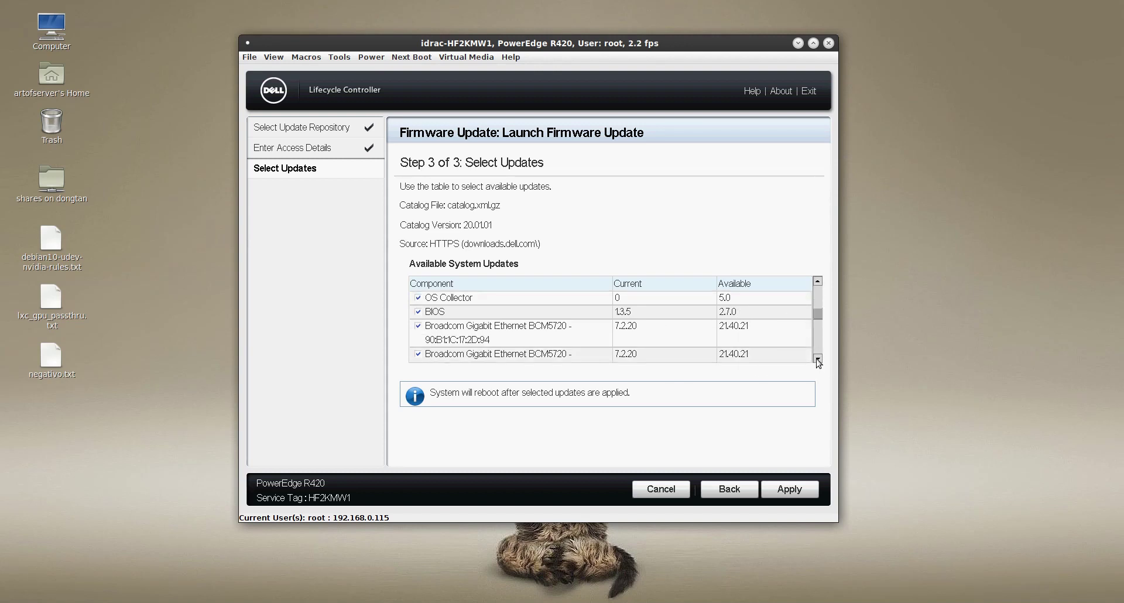
left_click(818, 359)
left_click(818, 359)
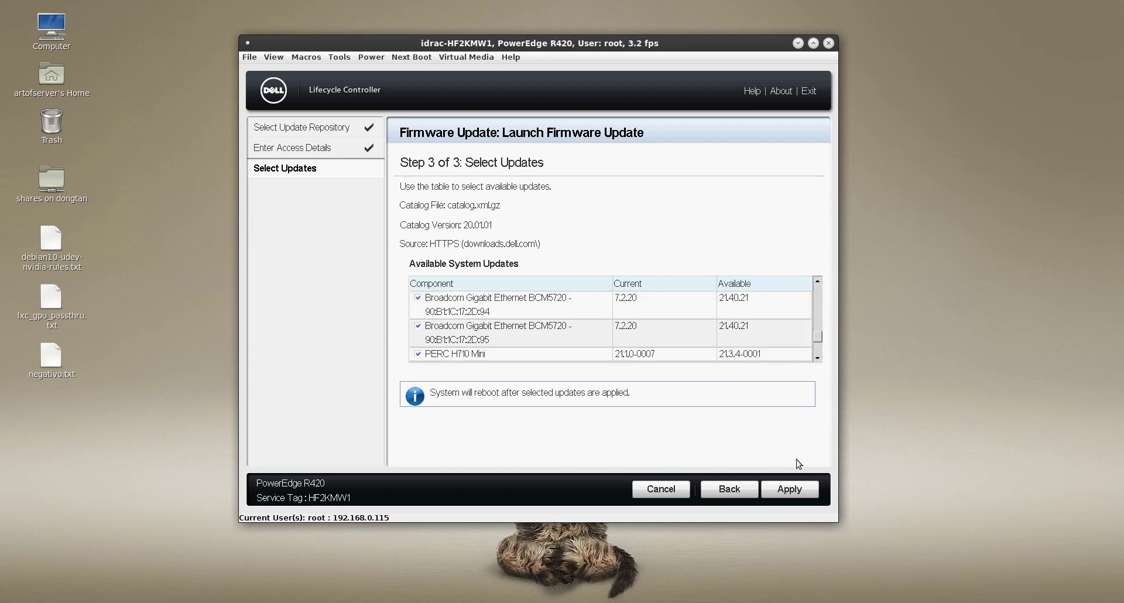
left_click(818, 359)
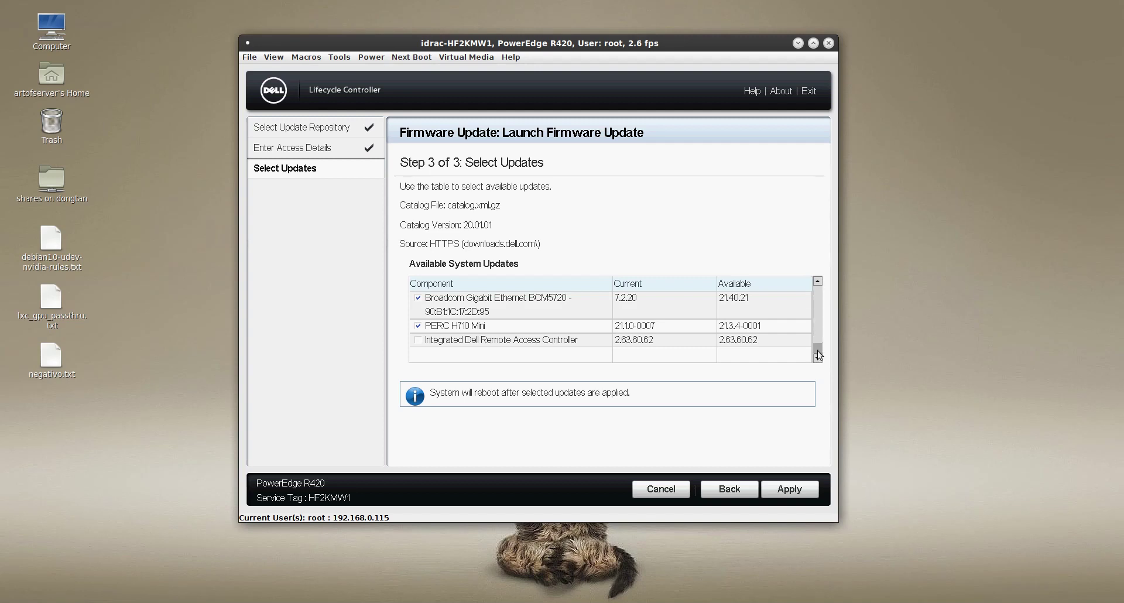
mouse_move(819, 355)
left_mouse_down()
mouse_move(821, 287)
mouse_move(818, 358)
left_mouse_up()
left_click(819, 359)
left_click_drag(819, 355, 822, 367)
mouse_move(820, 351)
left_mouse_down()
mouse_move(818, 282)
mouse_move(821, 364)
left_mouse_up()
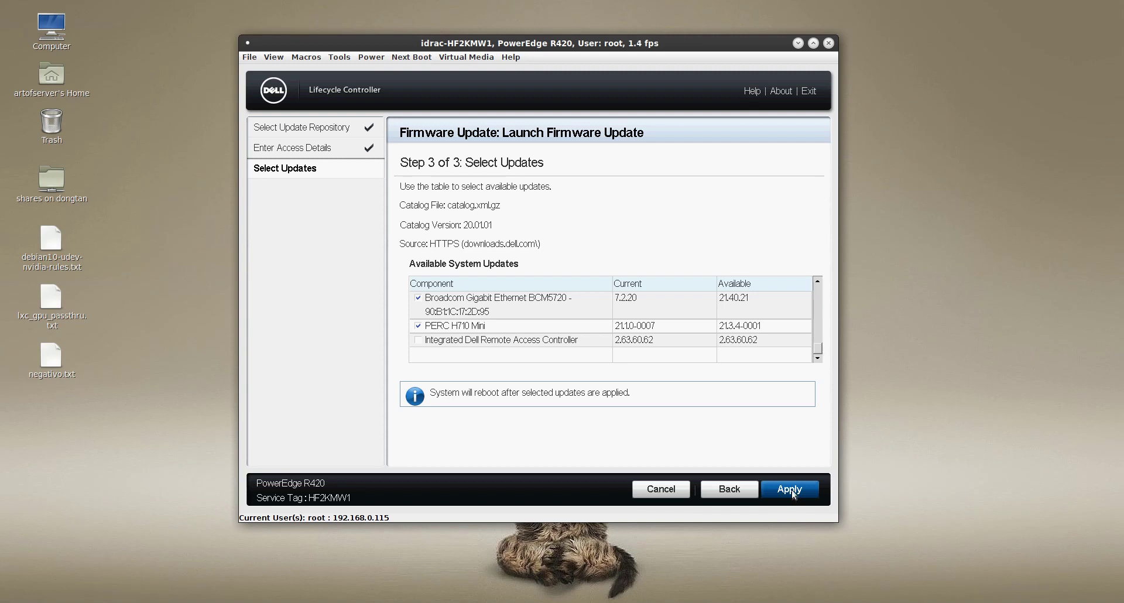
Apply the six selected firmware and BIOS updates and let them install
left_click(794, 495)
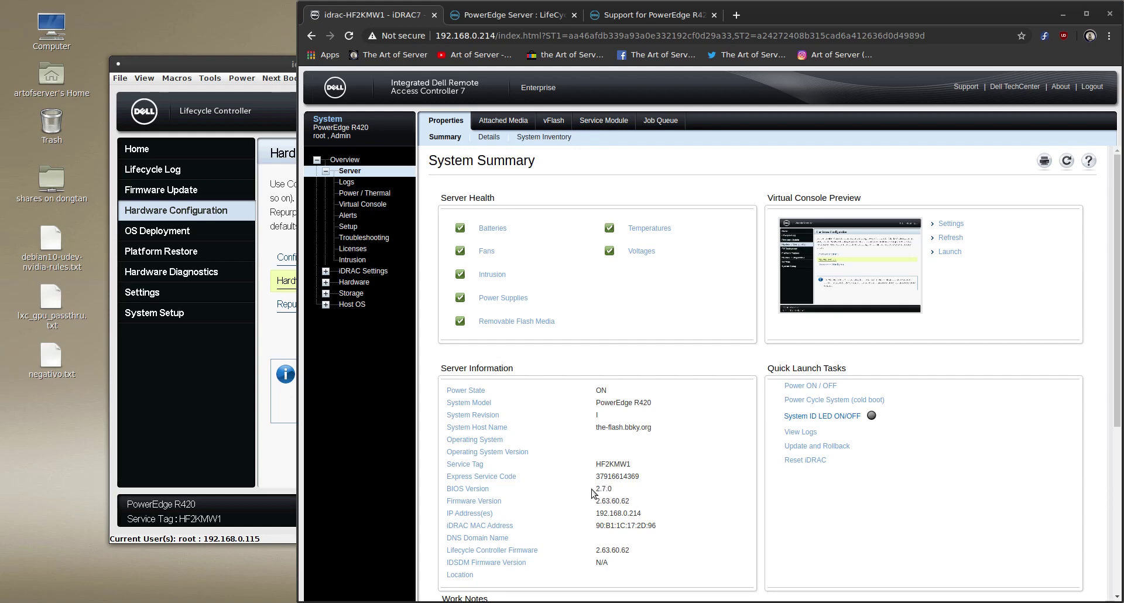
Check the Firmware Inventory for BIOS 2.7.0, OS Driver Pack and PERC H710 Mini 21.3.4-0001
left_click(552, 138)
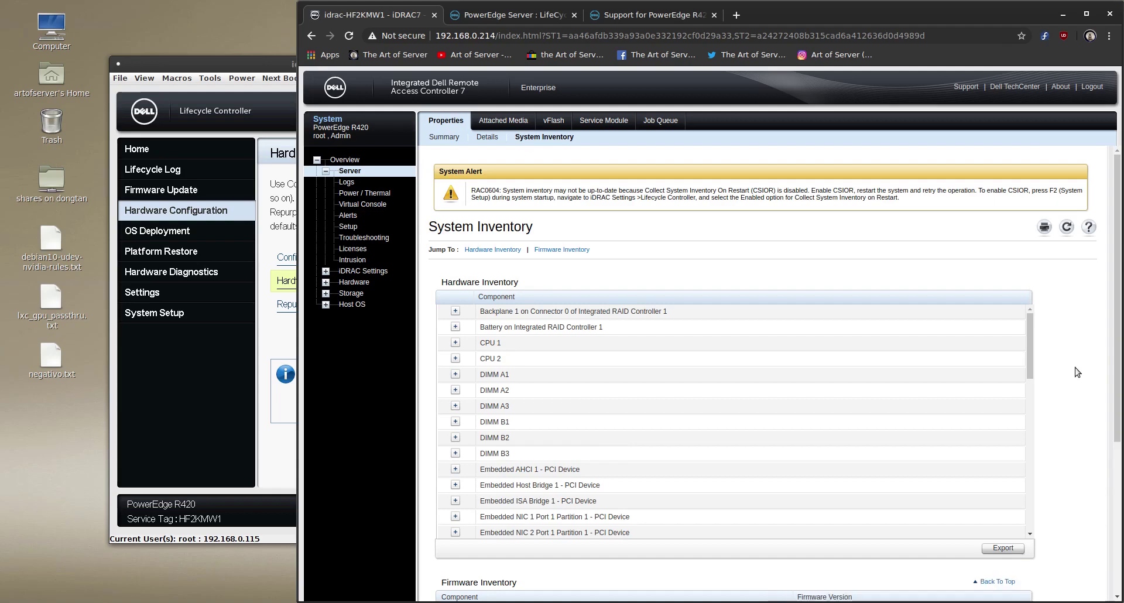
left_click(584, 249)
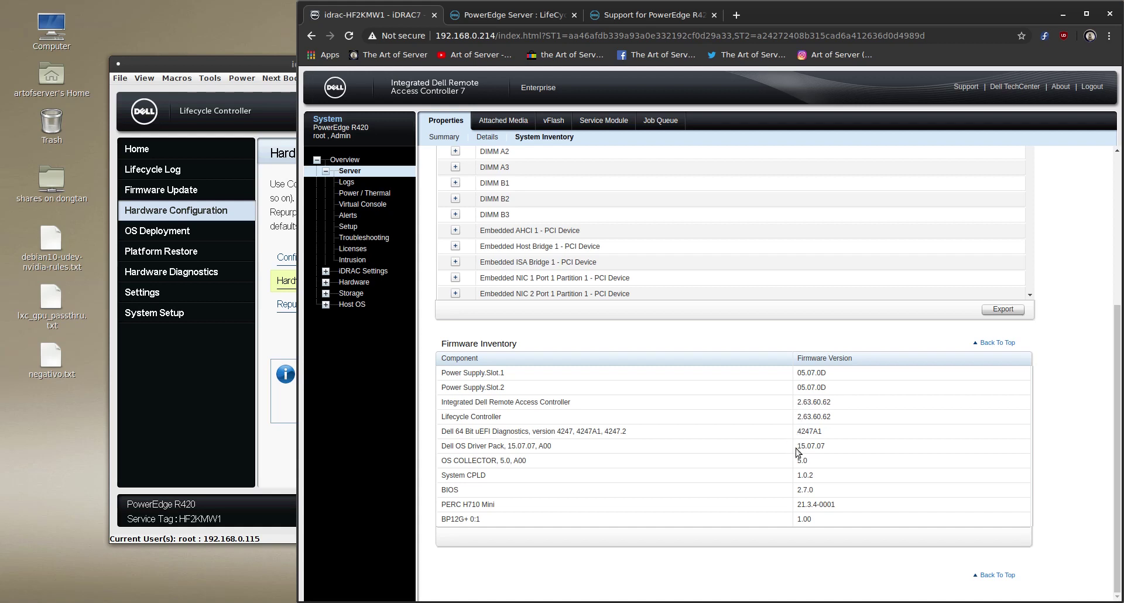
left_click_drag(801, 447, 824, 446)
left_click_drag(797, 504, 839, 502)
scroll(872, 458, "up", 4)
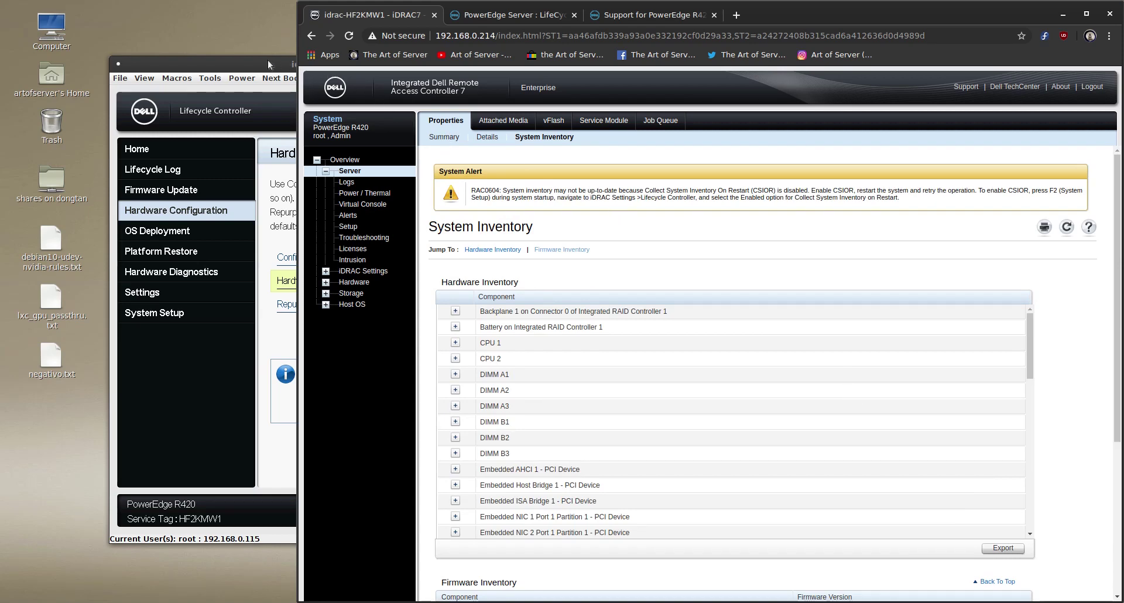
Bring the Lifecycle Controller console forward and review its Settings > Network Settings form
left_click_drag(268, 62, 329, 71)
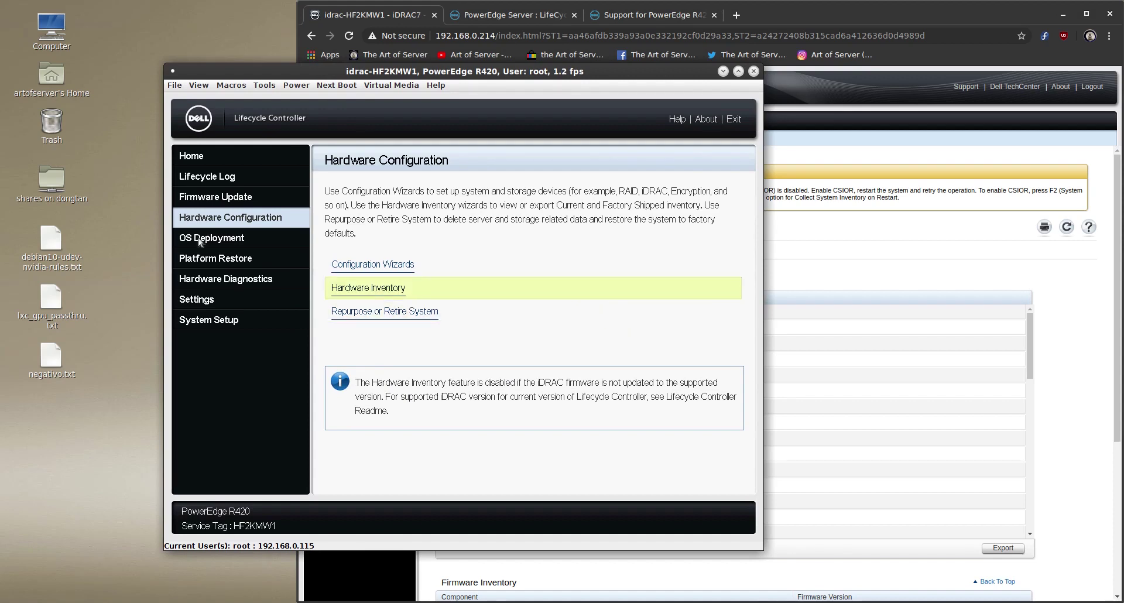
left_click(196, 301)
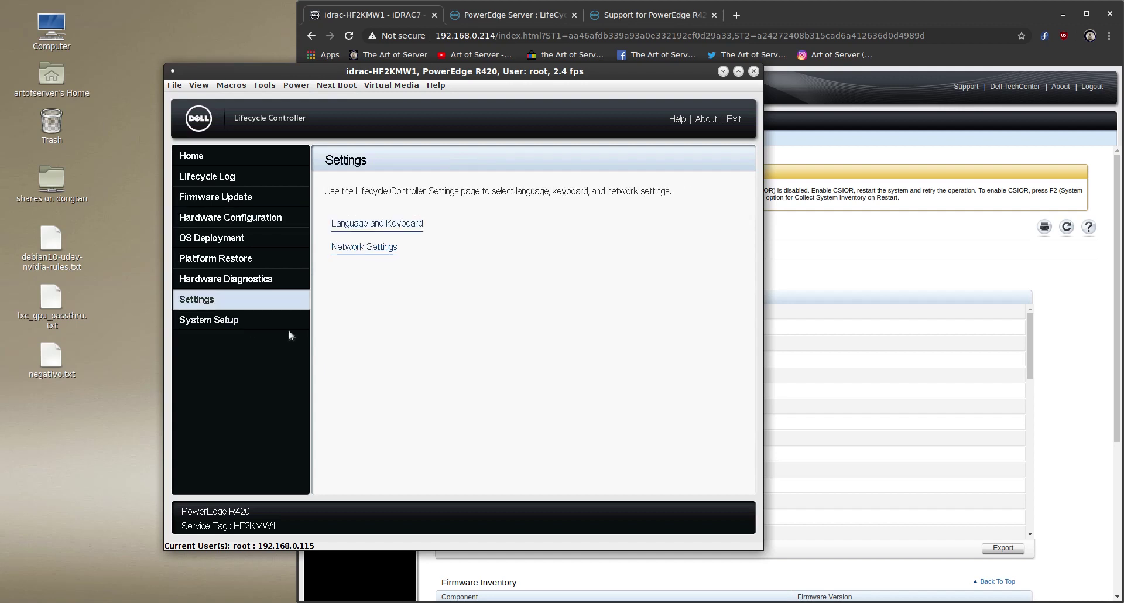
left_click(366, 250)
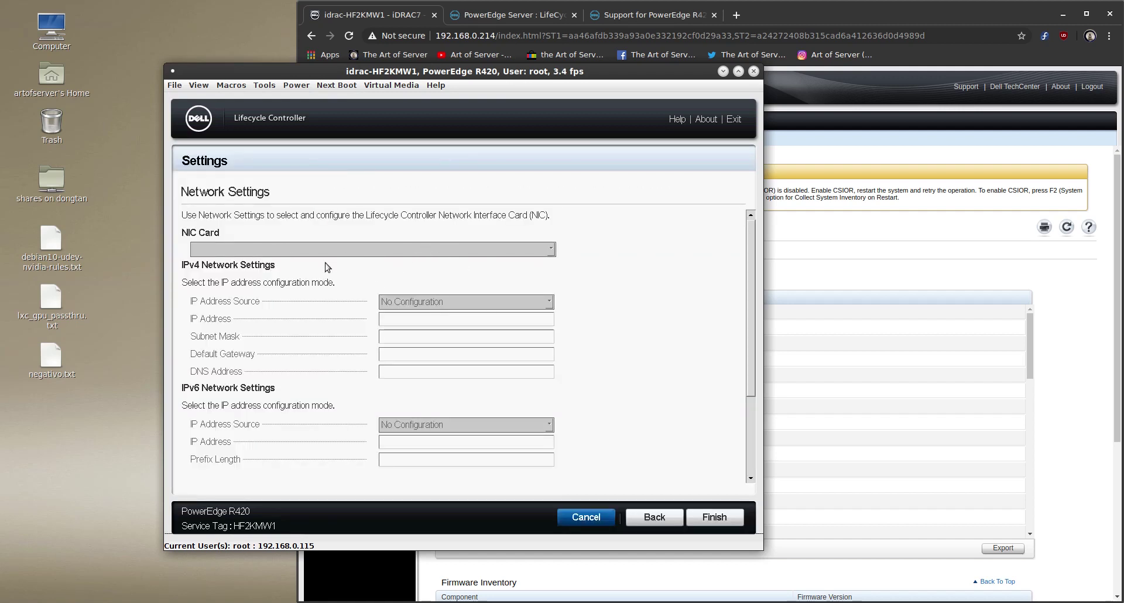
left_click_drag(750, 315, 722, 234)
scroll(733, 426, "down", 3)
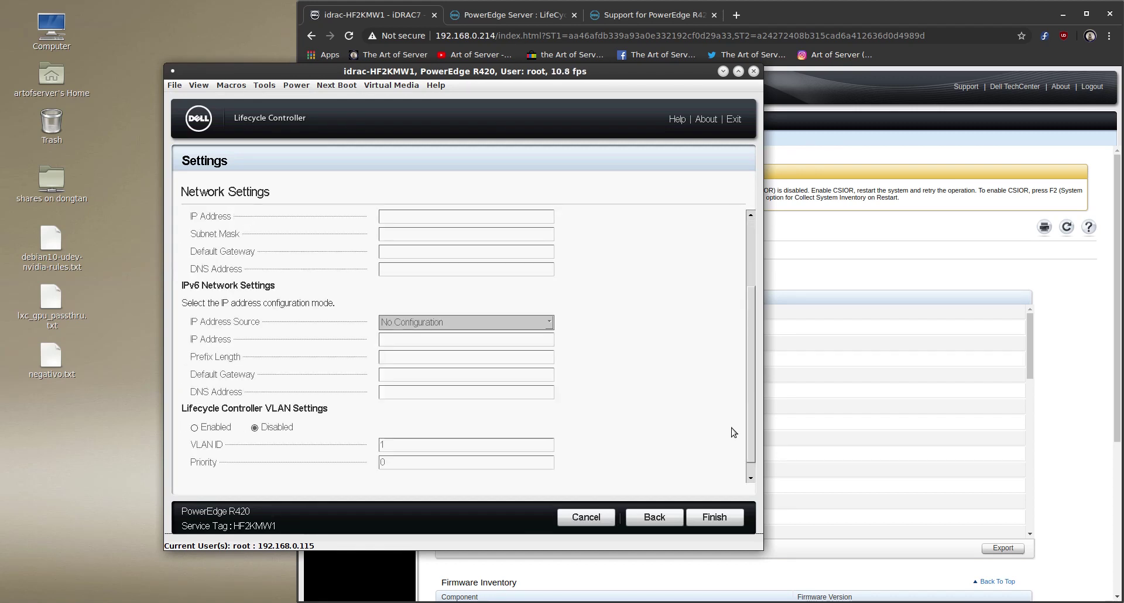
scroll(704, 236, "up", 3)
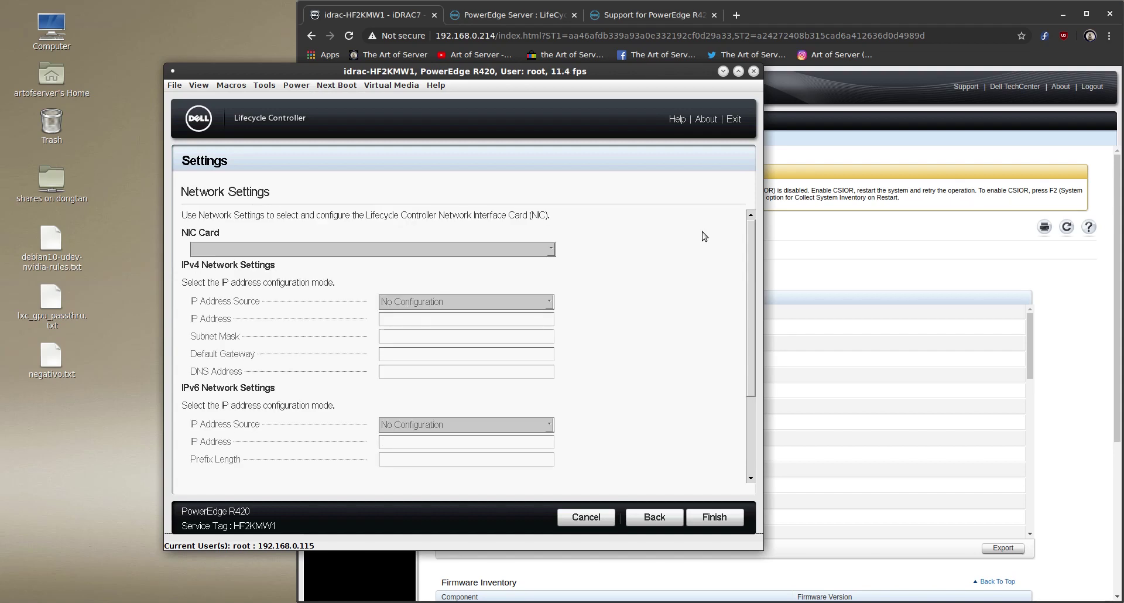
key("Tab")
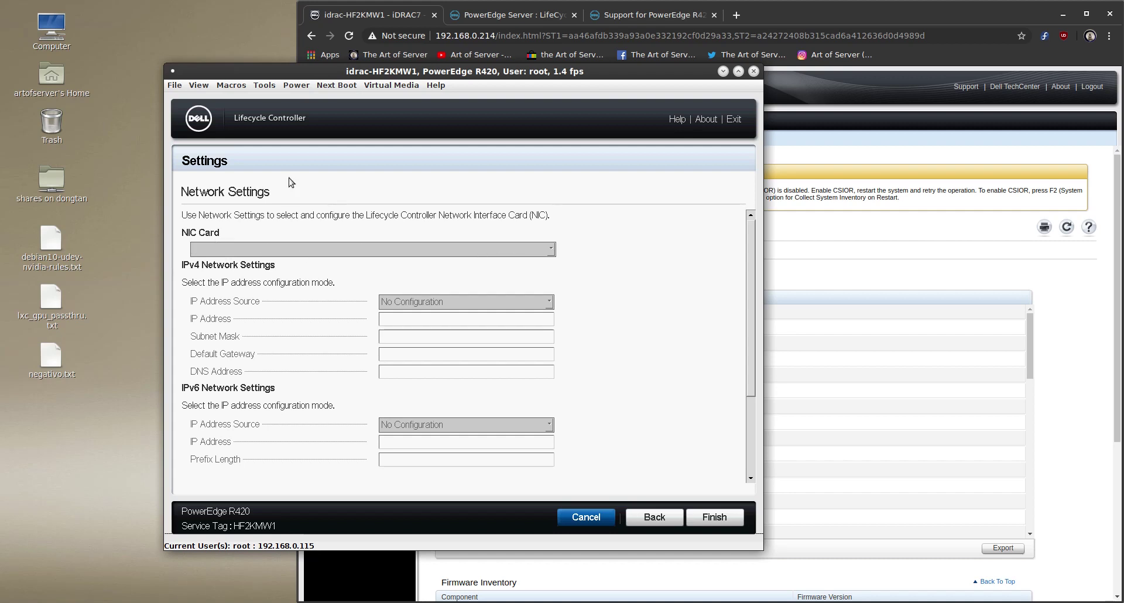
Leave the Network Settings wizard and confirm, returning to the Settings page
left_click(588, 520)
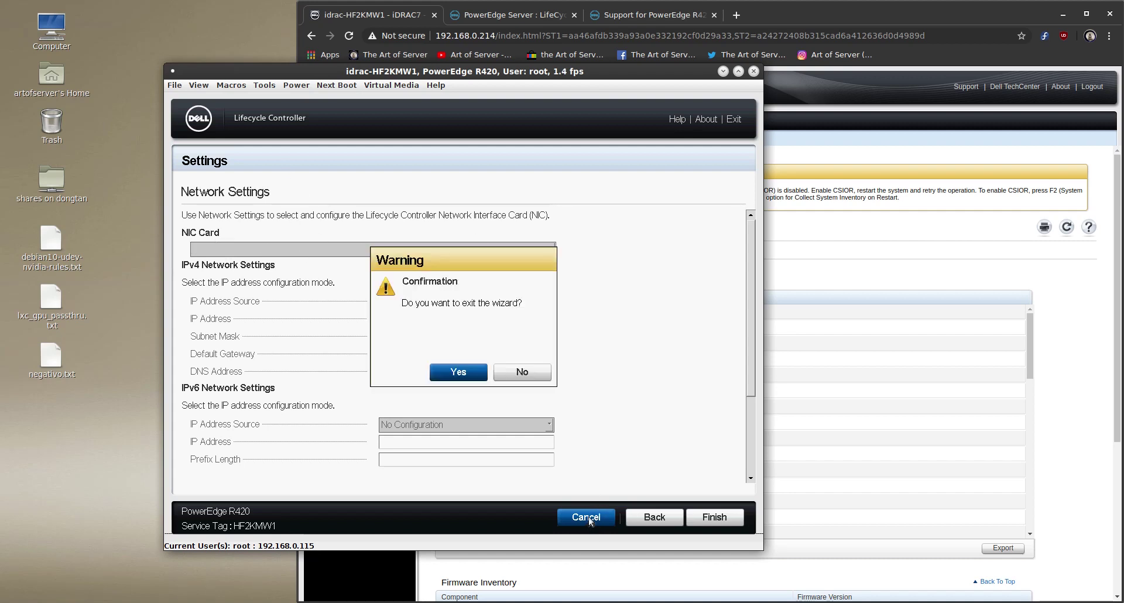
left_click(467, 376)
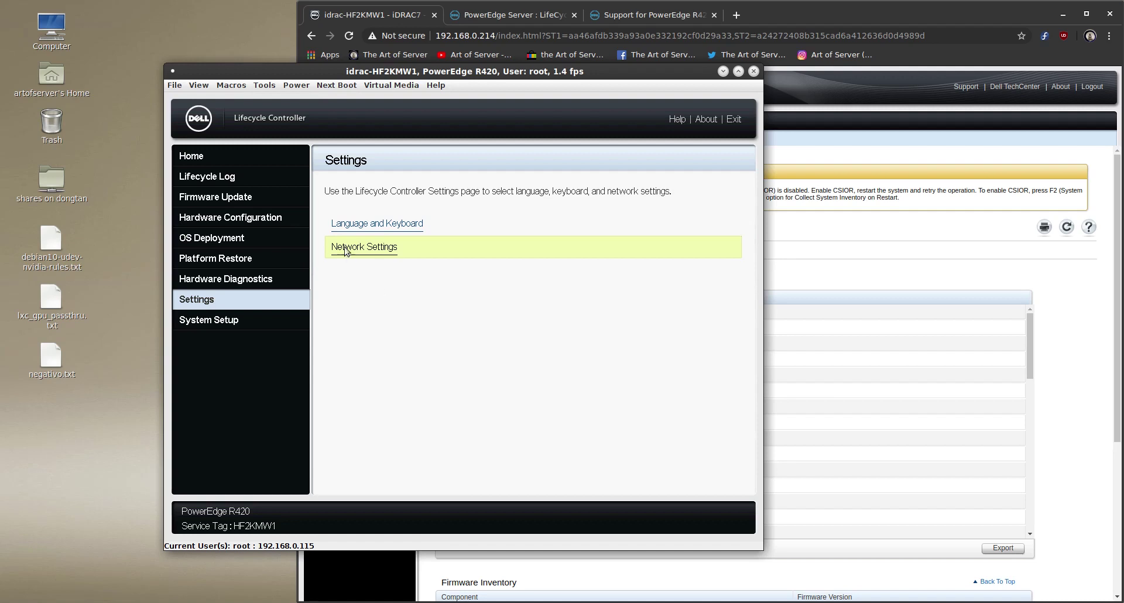
Go to the Firmware Update page showing Launch Firmware Update, Rollback and View Current Versions
left_click(216, 197)
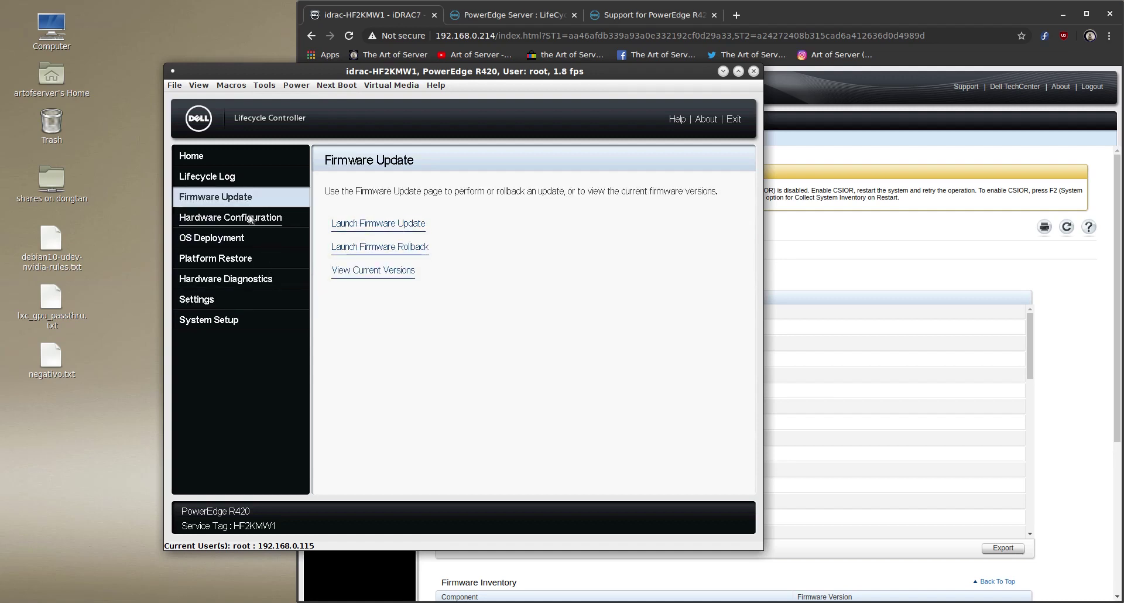